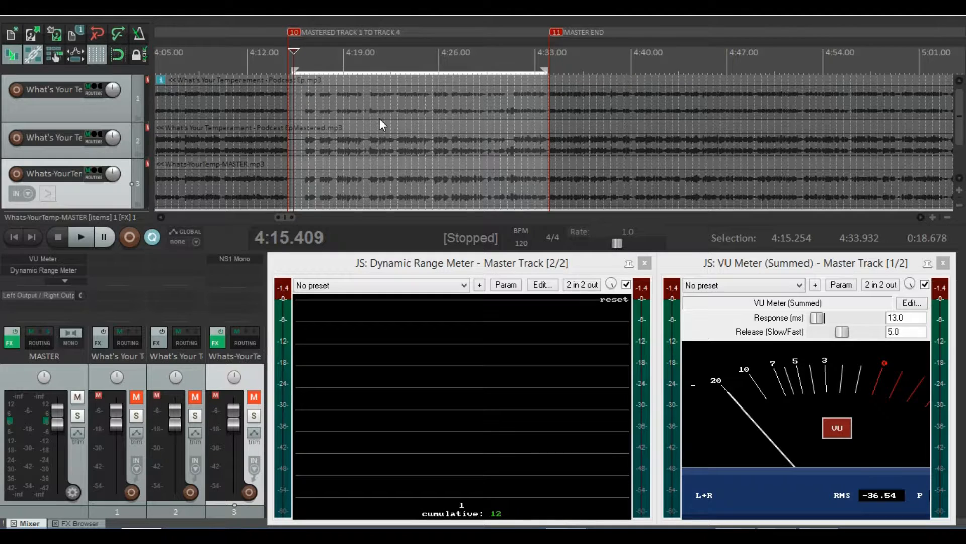
# - Add a marker at about 1:33.6 on the timeline and remove it again
pyautogui.scroll(-5, 380, 118)
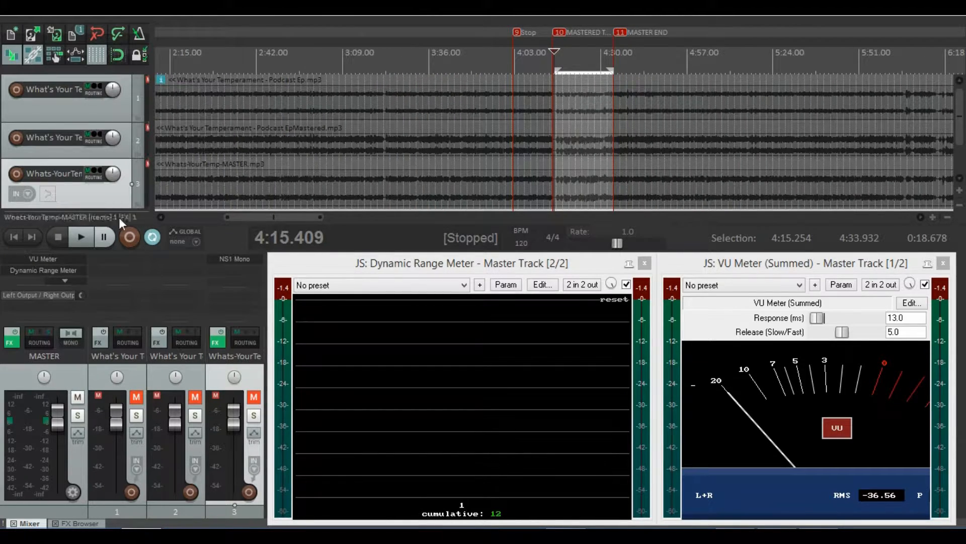
pyautogui.click(15, 236)
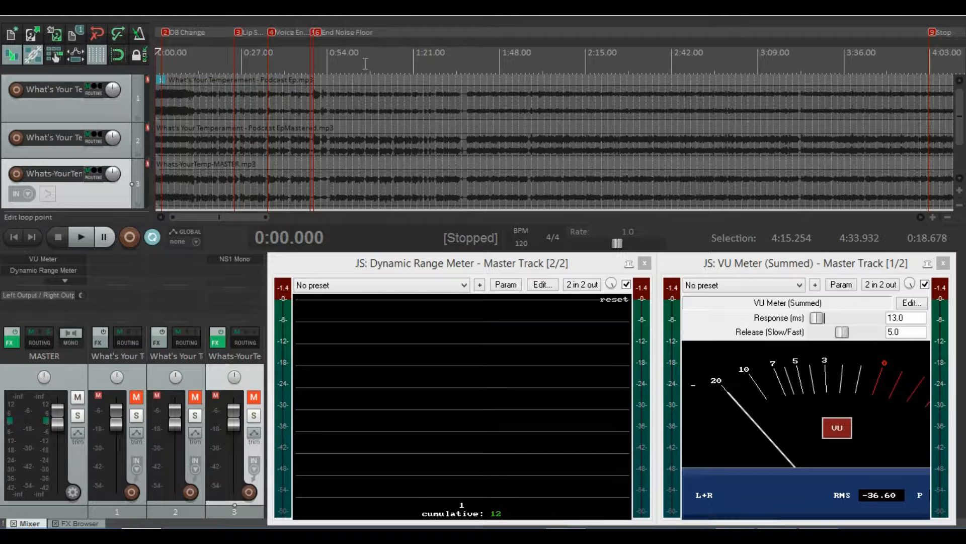
pyautogui.click(455, 83)
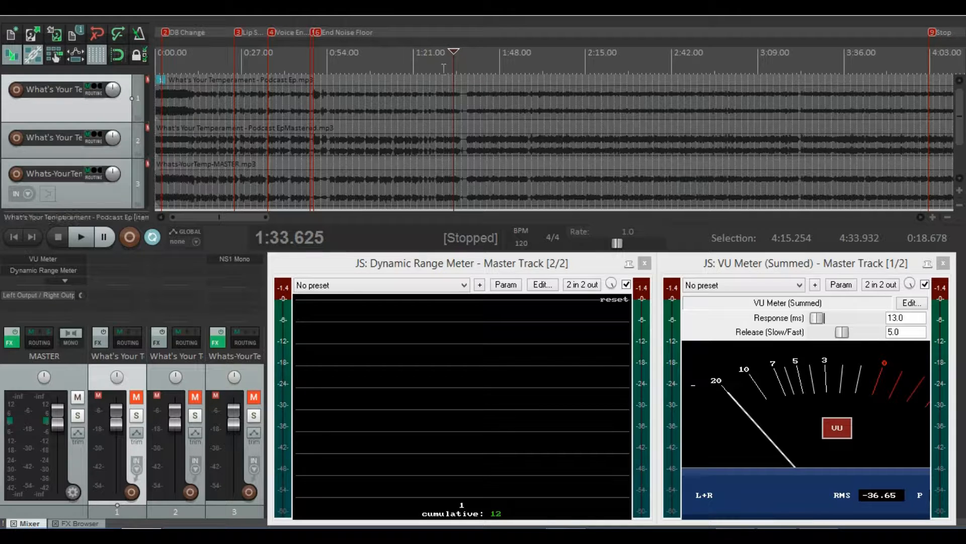
pyautogui.press('m')
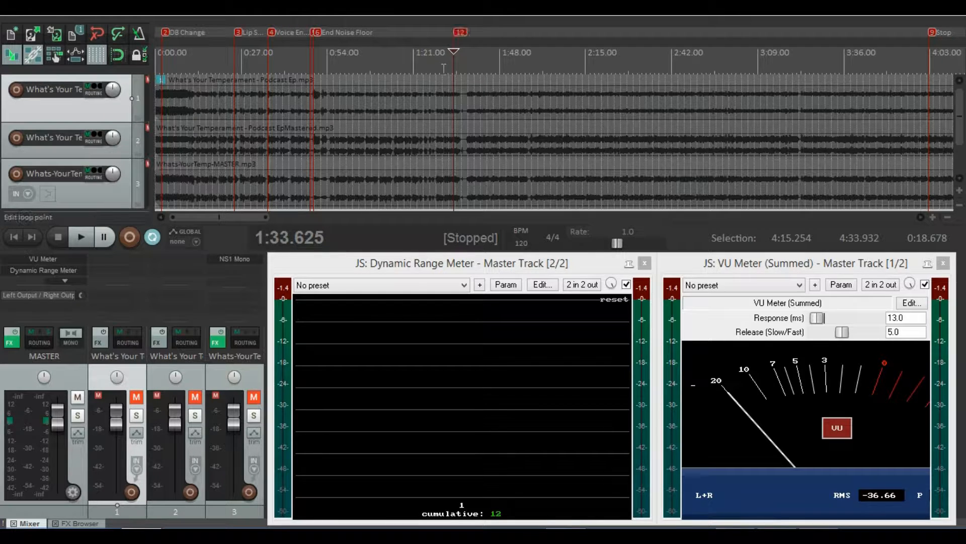
pyautogui.rightClick(462, 32)
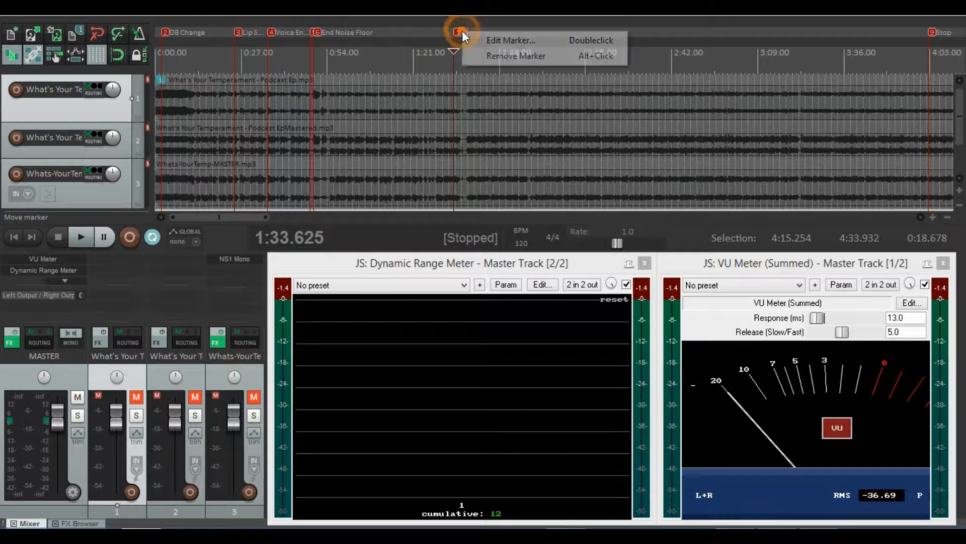
pyautogui.click(487, 54)
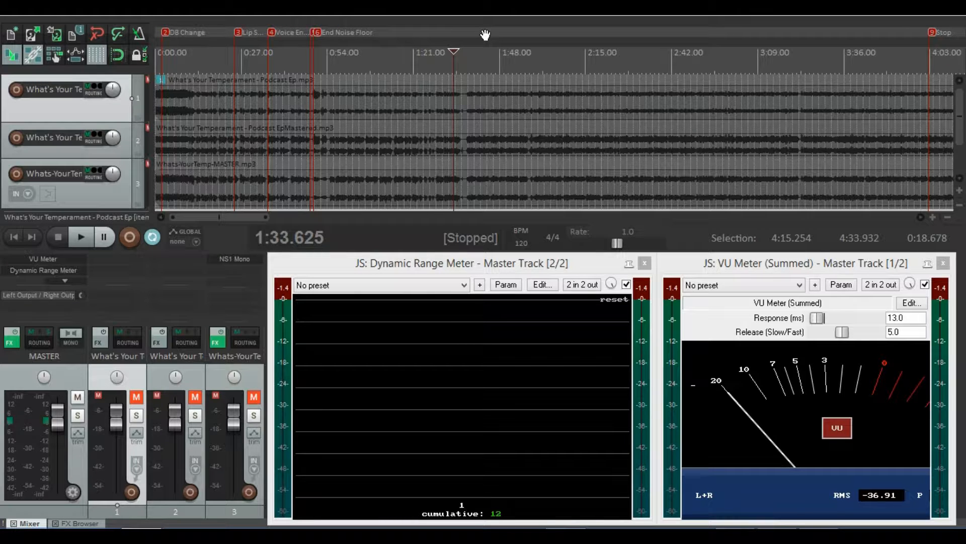
# - Set a time selection about 3 seconds long, starting at the DB Change marker and ending at about 0:05.0
pyautogui.click(165, 94)
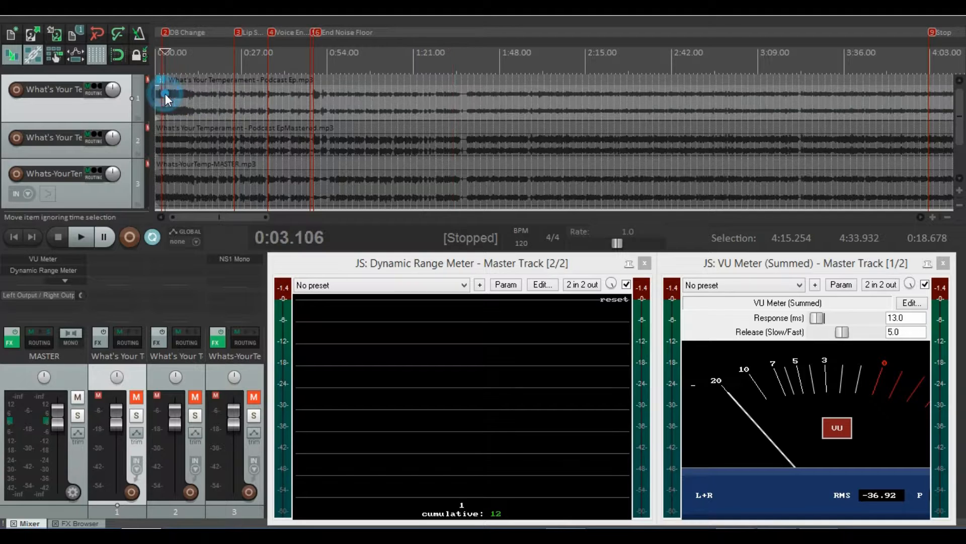
pyautogui.scroll(10, 165, 93)
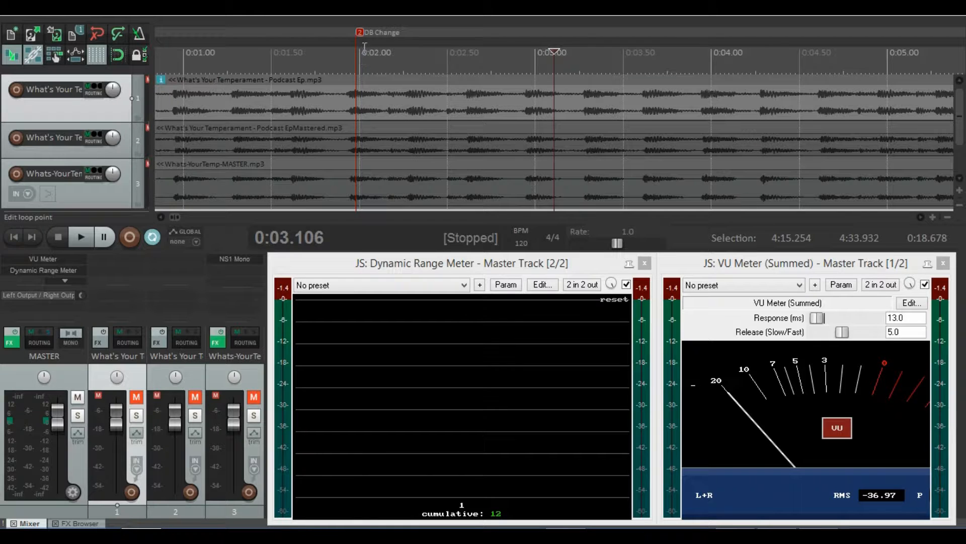
pyautogui.moveTo(359, 57); pyautogui.dragTo(886, 66)
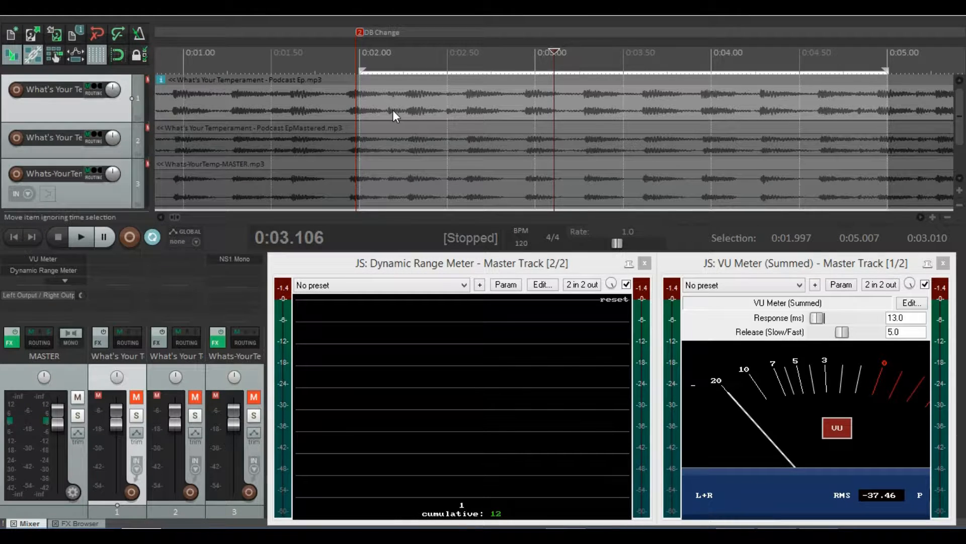
# - Loop playback of the selection from its start, listening to the first track soloed, and unsolo it
pyautogui.click(364, 112)
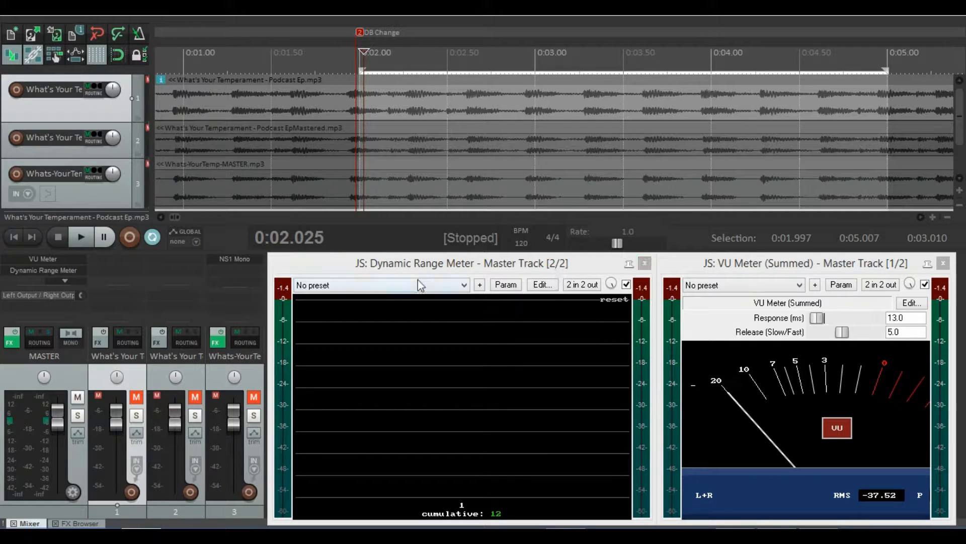
pyautogui.click(81, 236)
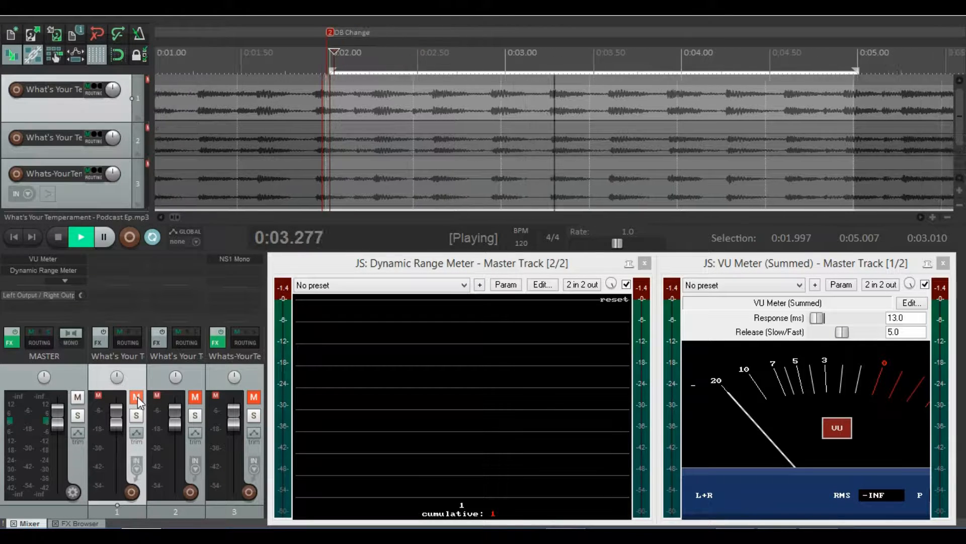
pyautogui.click(136, 416)
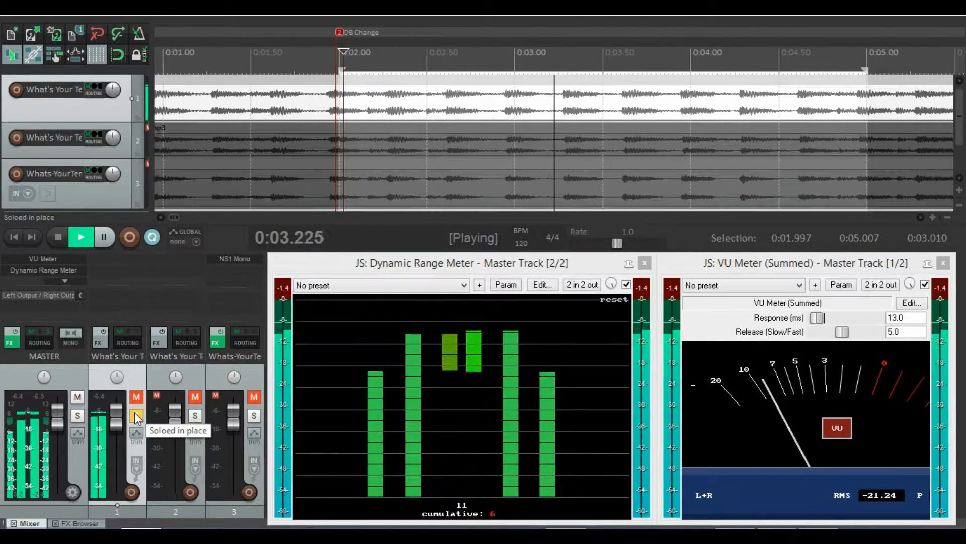
pyautogui.click(136, 417)
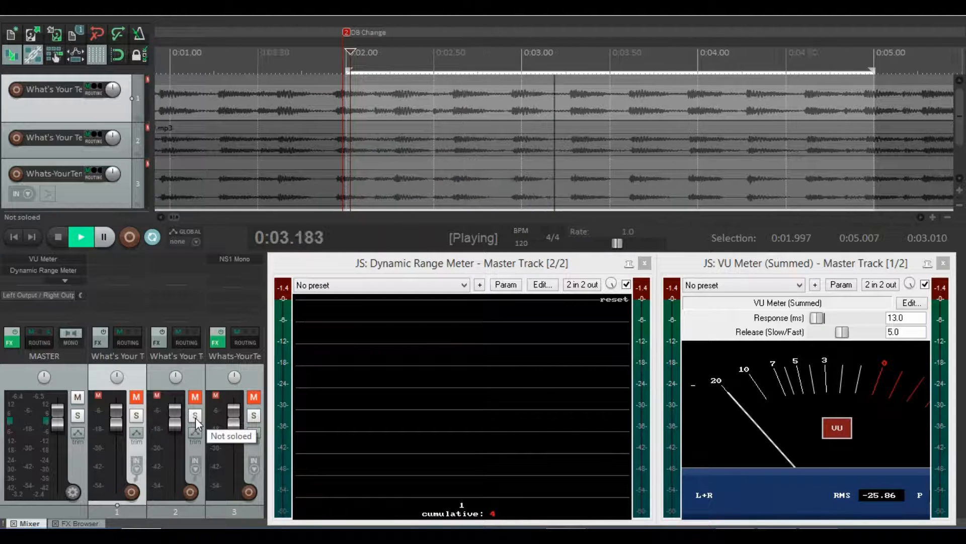
# - Listen to the second track soloed, reset the peak readouts on the Dynamic Range and VU meters, and unsolo the track
pyautogui.click(195, 416)
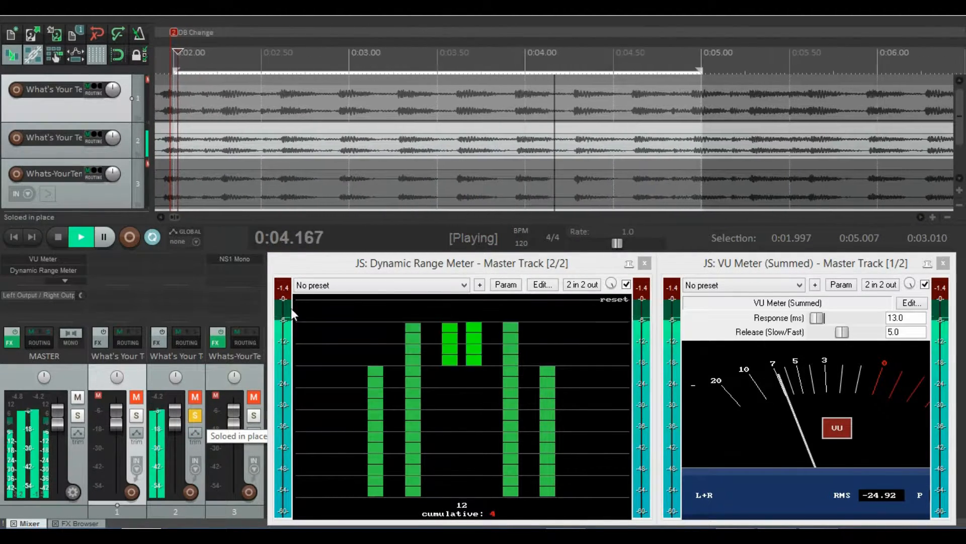
pyautogui.click(284, 290)
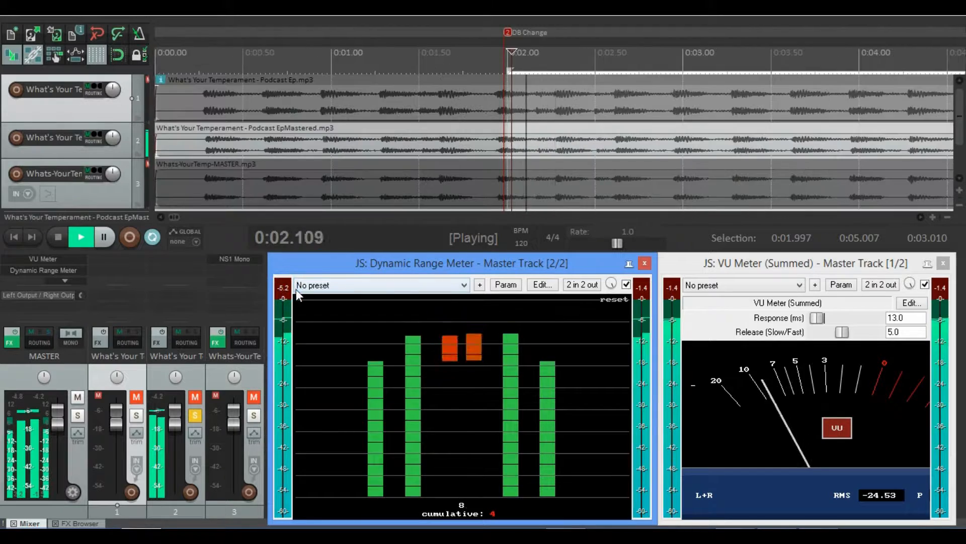
pyautogui.click(671, 289)
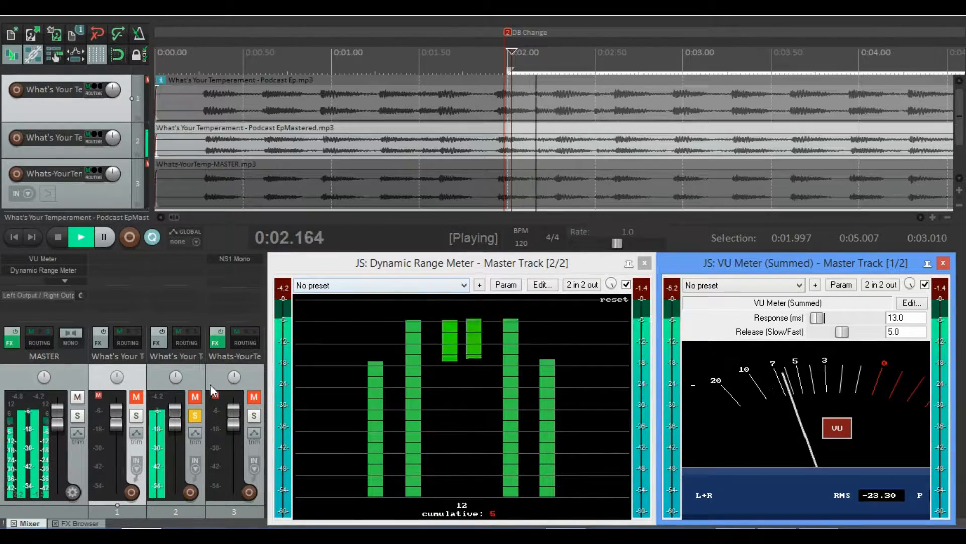
pyautogui.click(196, 417)
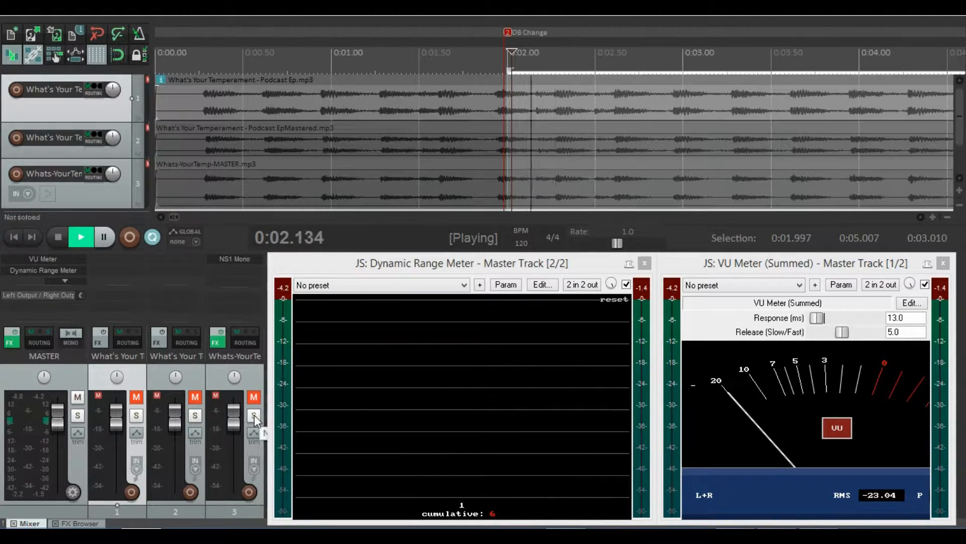
# - Compare the levels of the third and second tracks by alternating their solos, leaving the third track soloed
pyautogui.click(254, 416)
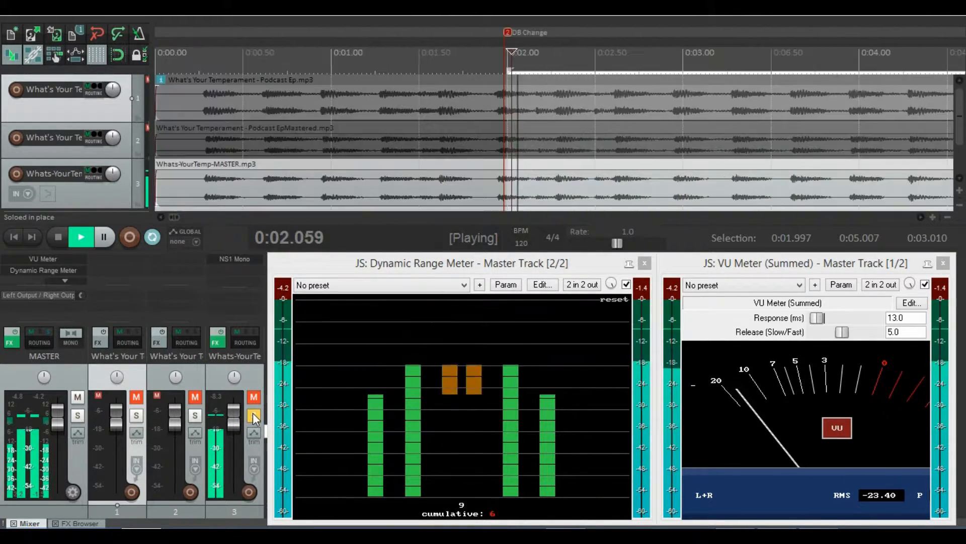
pyautogui.click(254, 415)
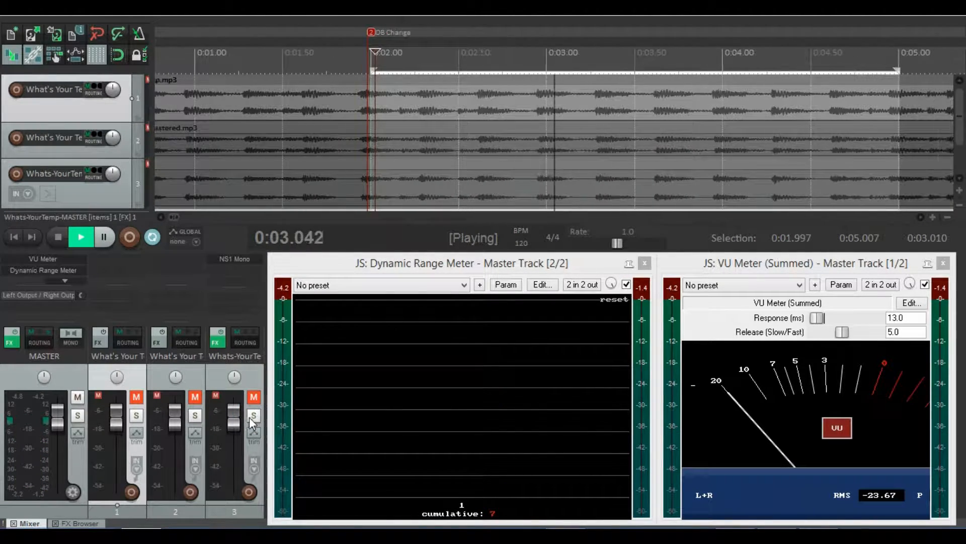
pyautogui.click(195, 417)
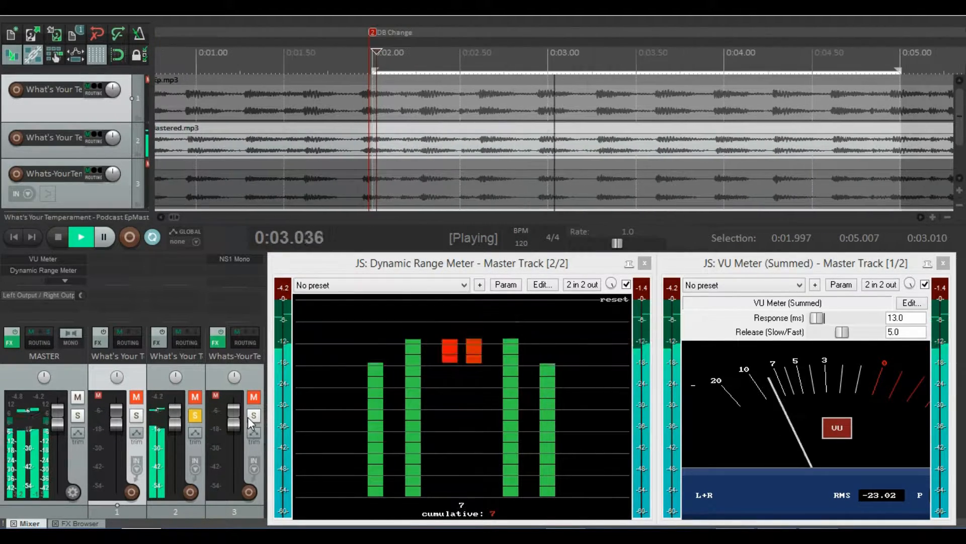
pyautogui.click(249, 418)
pyautogui.click(196, 417)
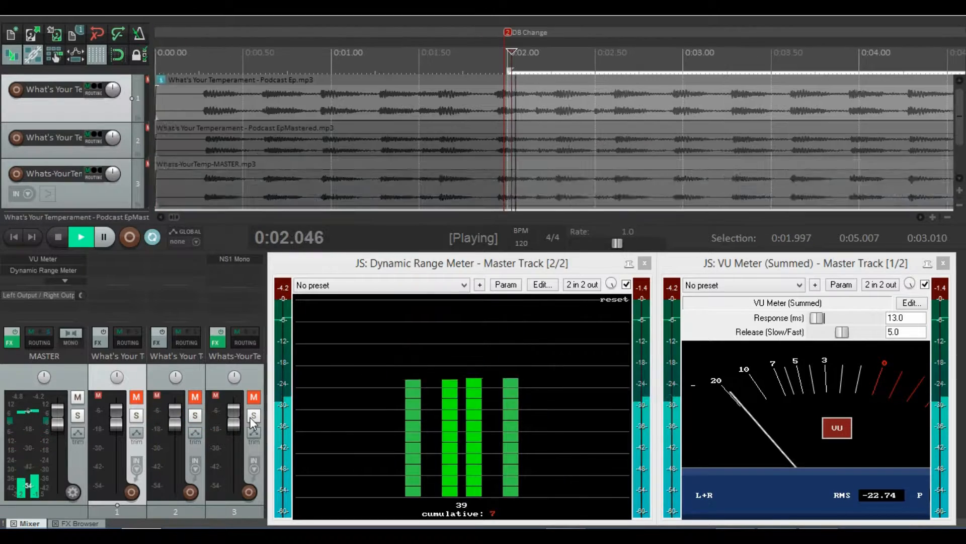
# - Bypass and re-enable the third track's effects to compare the sound, and end the audition with the track unsoloed and playback stopped
pyautogui.click(220, 337)
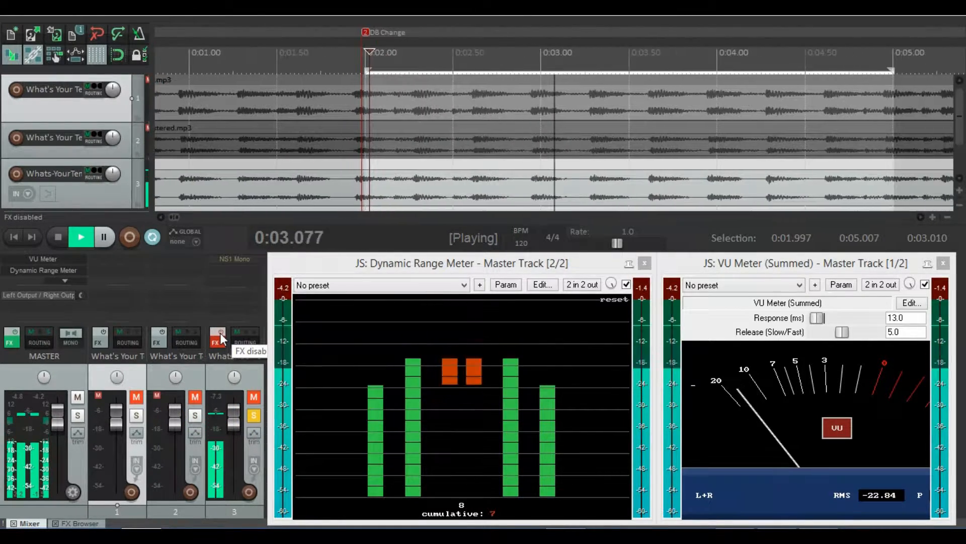
pyautogui.click(219, 333)
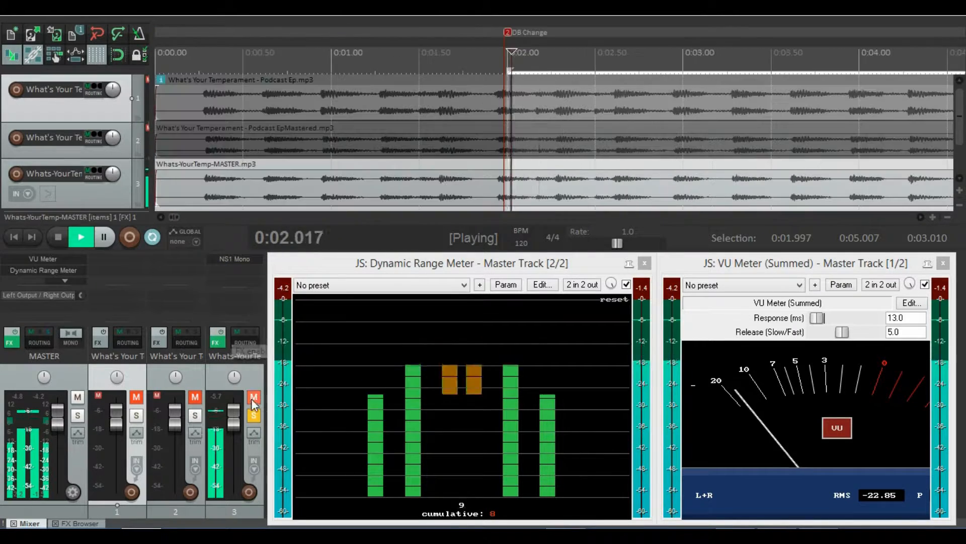
pyautogui.click(254, 415)
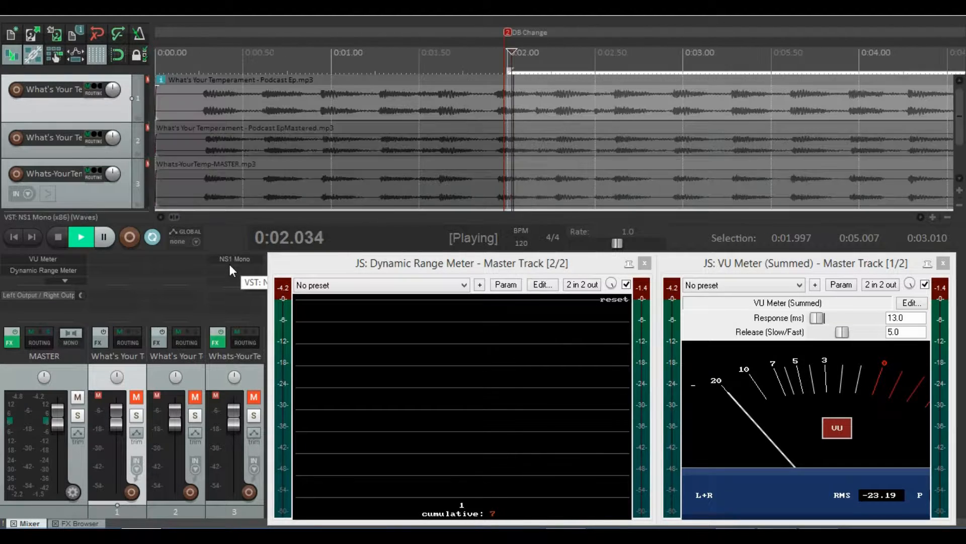
pyautogui.click(56, 237)
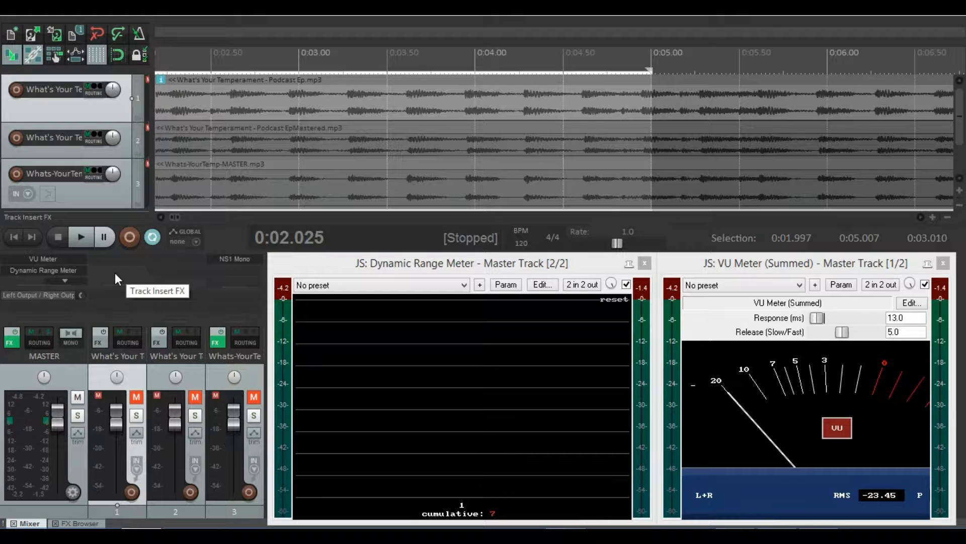
# - Set the time selection from the Lip Smacks marker to just before the Voice Ended marker, about 0:24.8 to 0:35.2
pyautogui.press('-')
pyautogui.scroll(-10, 115, 273)
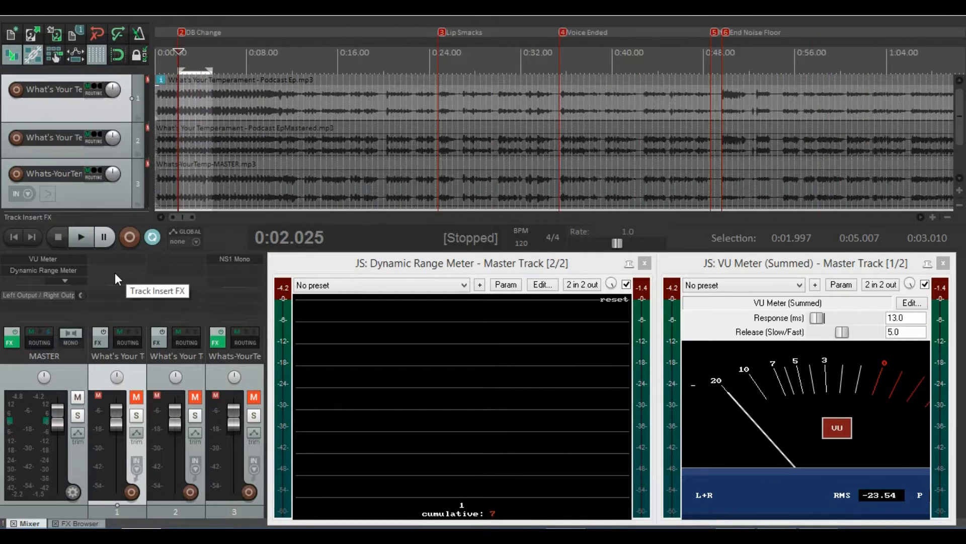
pyautogui.click(394, 114)
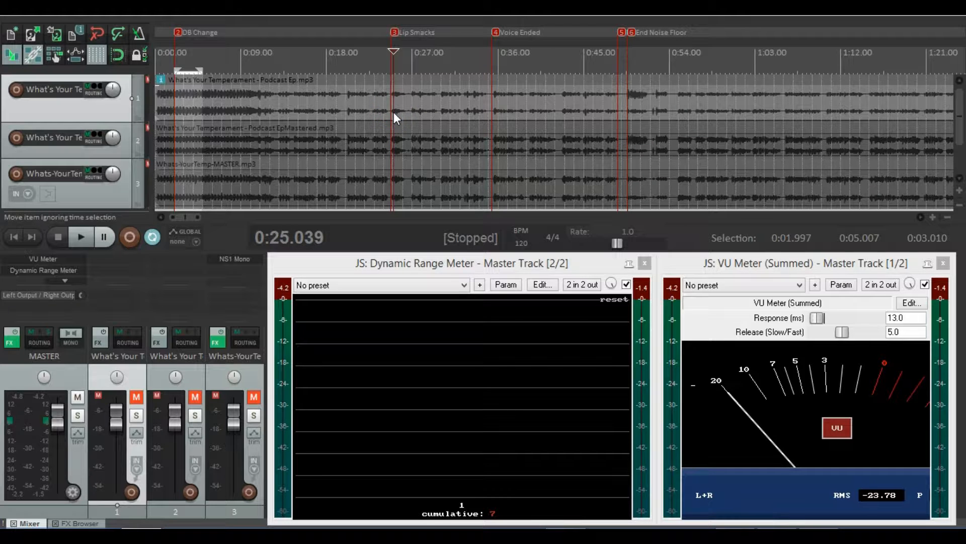
pyautogui.scroll(8, 394, 113)
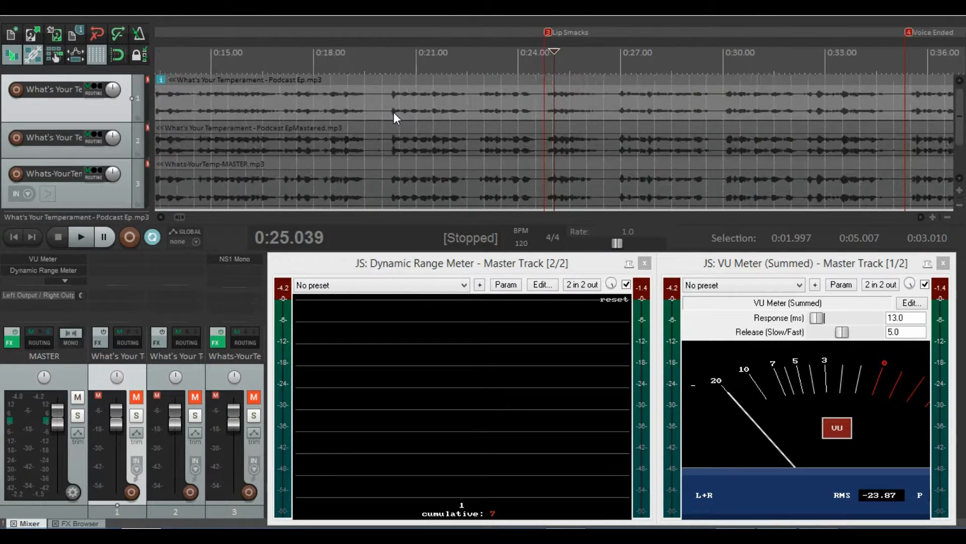
pyautogui.scroll(-4, 524, 122)
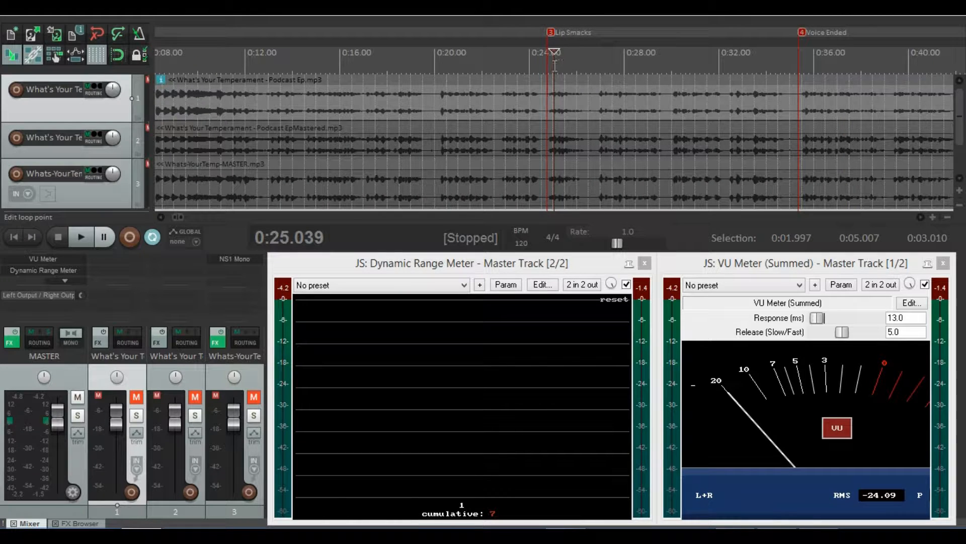
pyautogui.moveTo(550, 65); pyautogui.dragTo(797, 61)
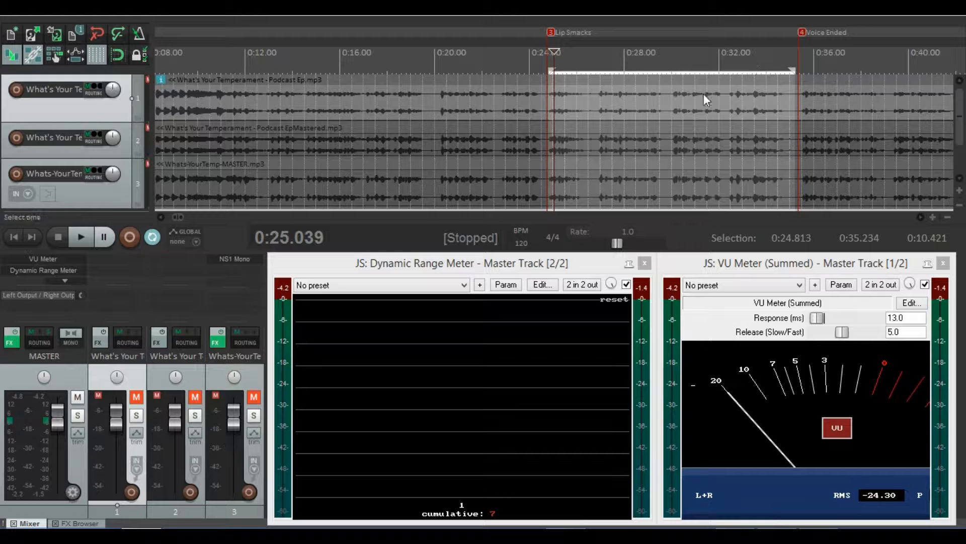
# - Play the Lip Smacks selection in a loop, listening to the first track soloed and switching the solo to the second track
pyautogui.click(560, 102)
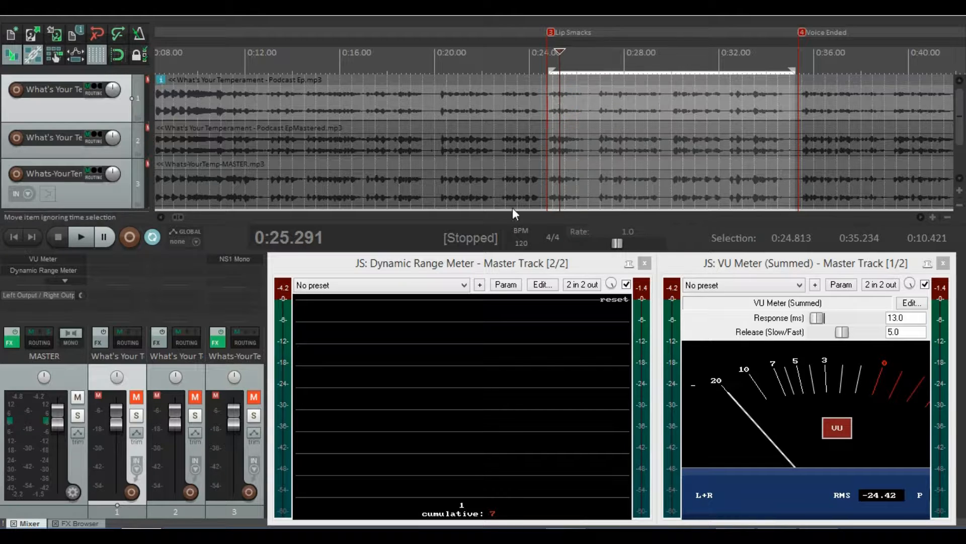
pyautogui.click(82, 237)
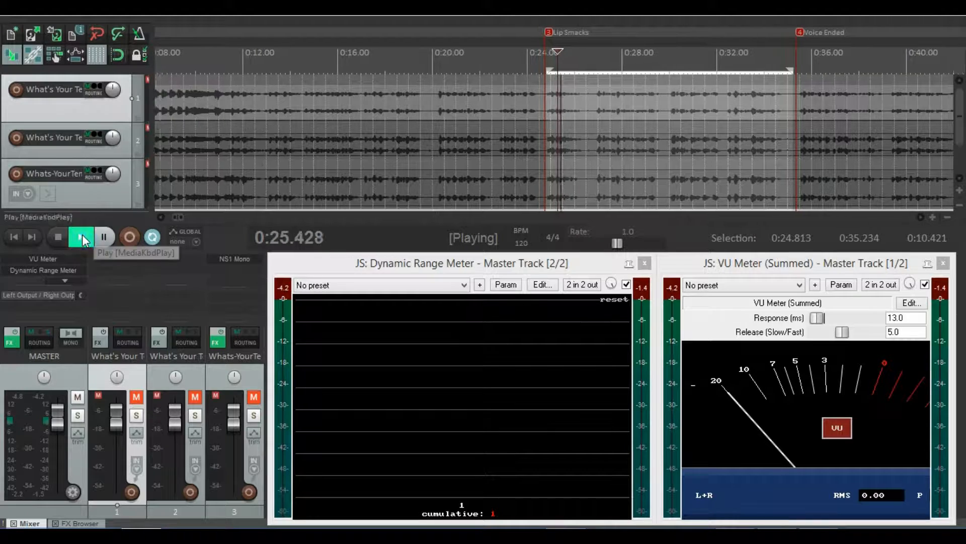
pyautogui.click(136, 415)
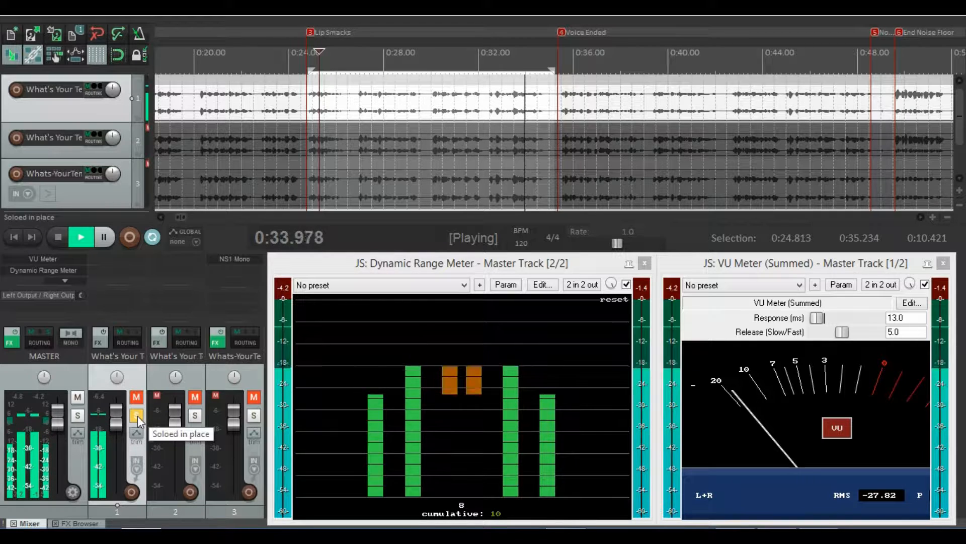
pyautogui.click(137, 416)
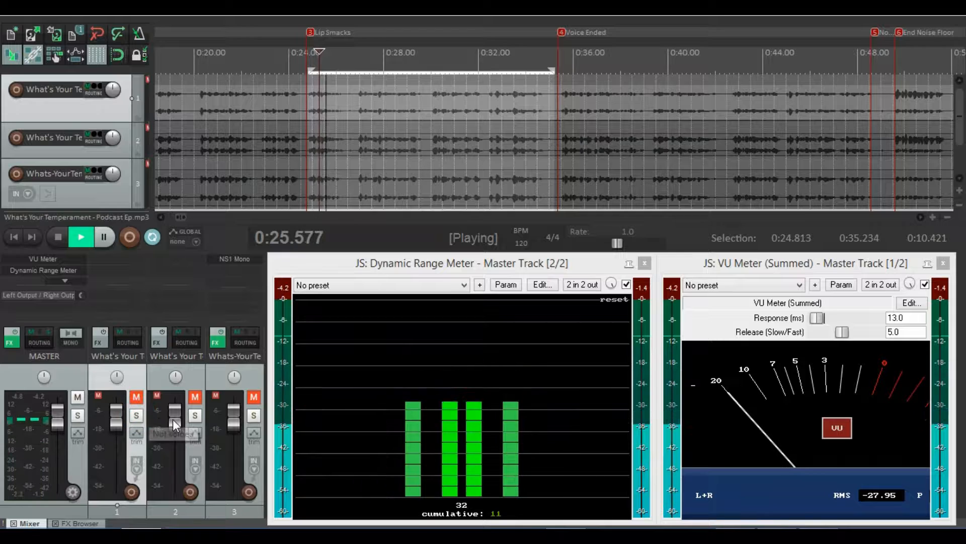
pyautogui.click(195, 416)
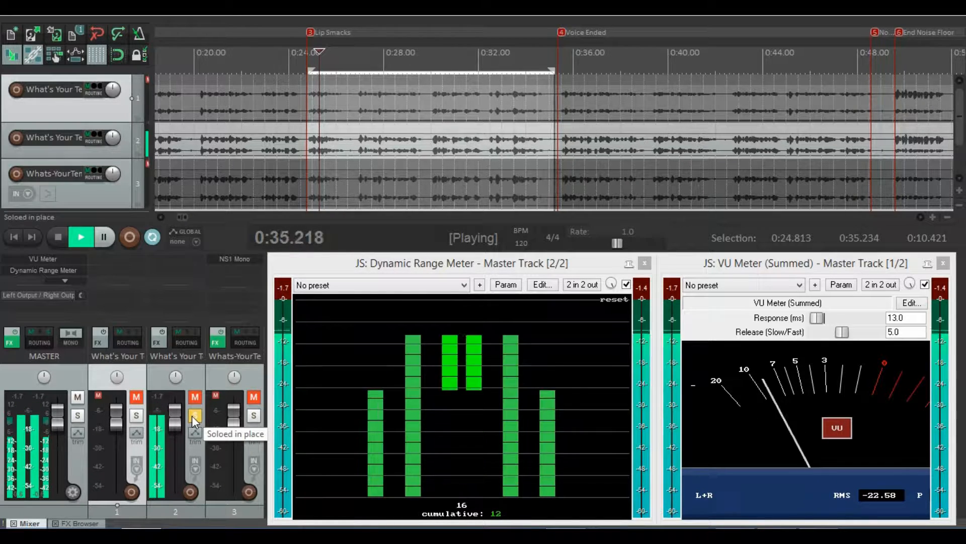
# - Switch the solo from the second track to the third for comparison, and end the audition unsoloed with playback stopped
pyautogui.click(192, 415)
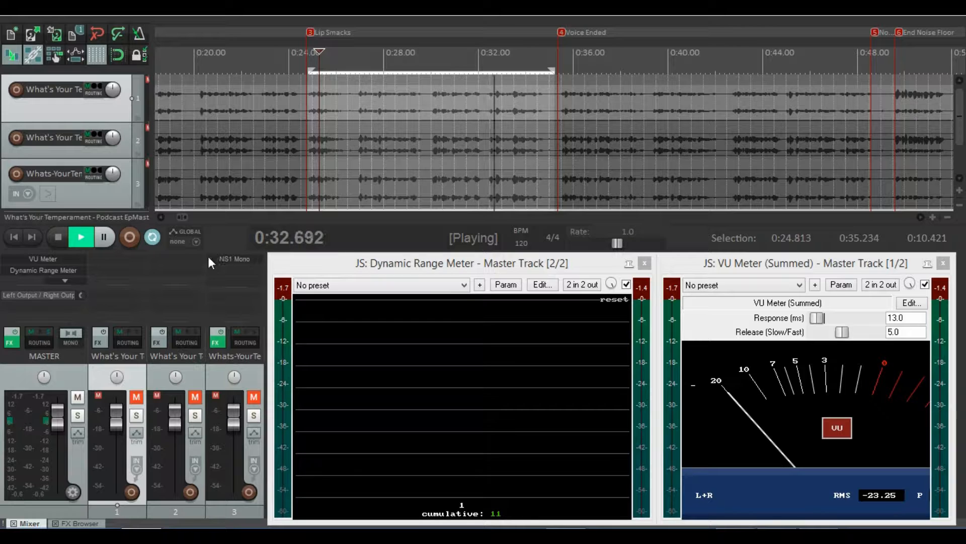
pyautogui.click(253, 415)
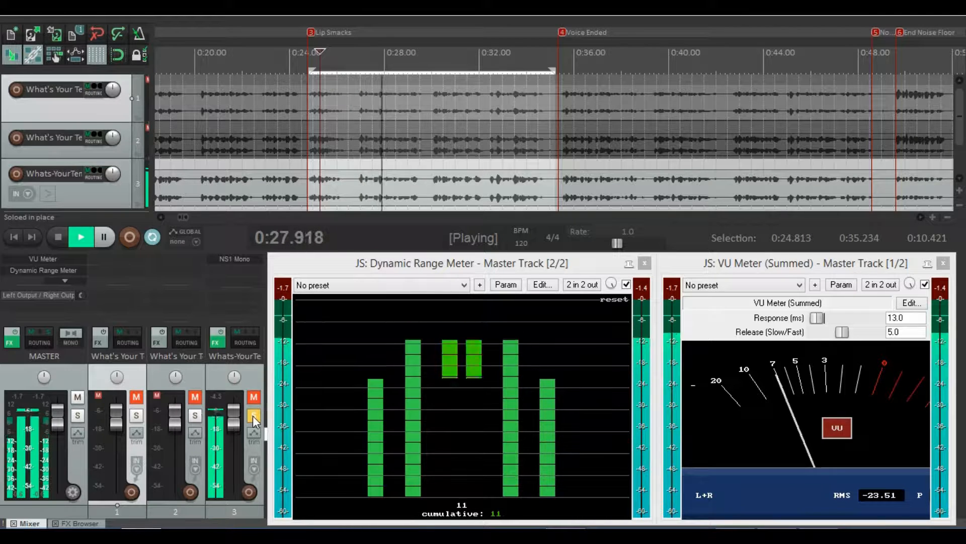
pyautogui.click(252, 415)
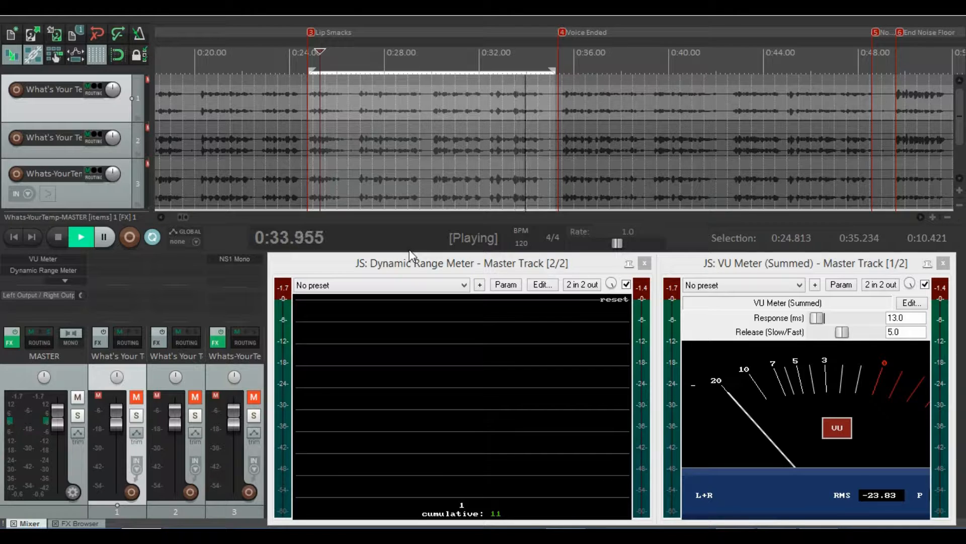
pyautogui.scroll(-10, 409, 251)
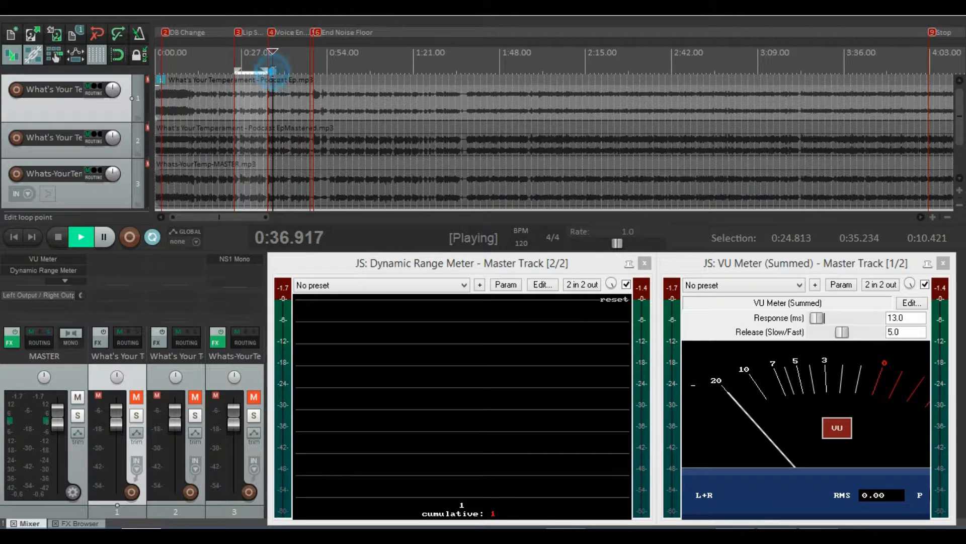
pyautogui.scroll(10, 298, 96)
pyautogui.scroll(2, 385, 103)
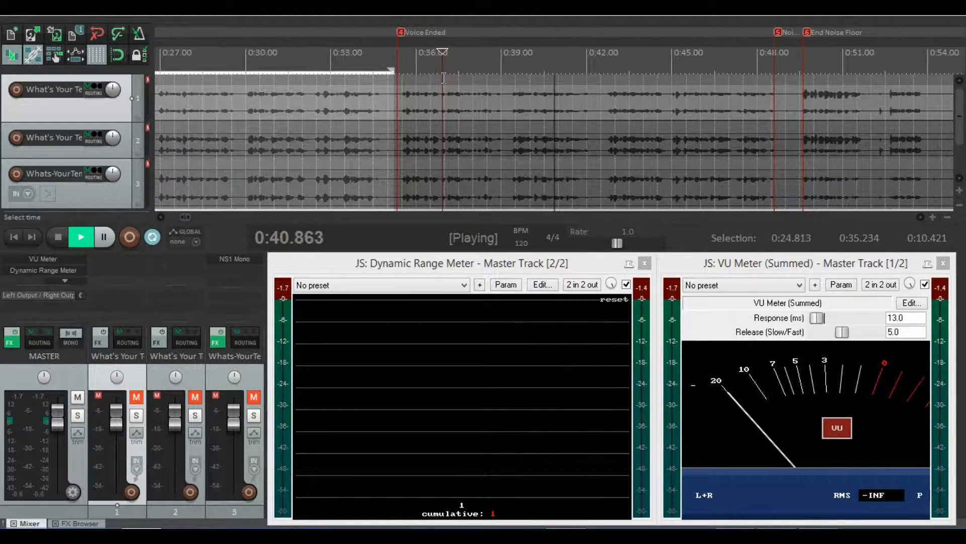
pyautogui.press('space')
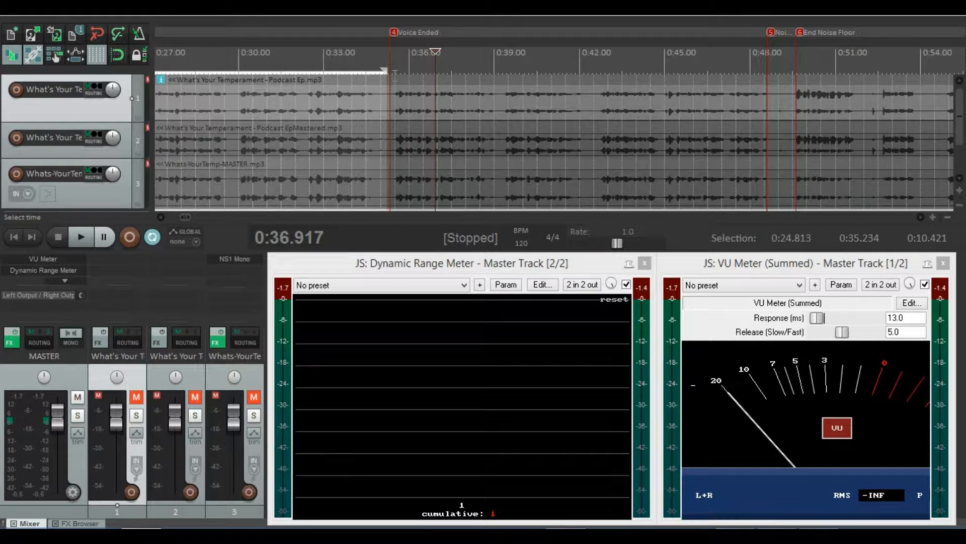
# - Set the time selection from the Noise Floor marker to just before the End Noise Floor marker, about 0:48.587 to 0:49.602
pyautogui.moveTo(395, 72); pyautogui.dragTo(736, 71)
pyautogui.click(782, 68)
pyautogui.scroll(8, 781, 68)
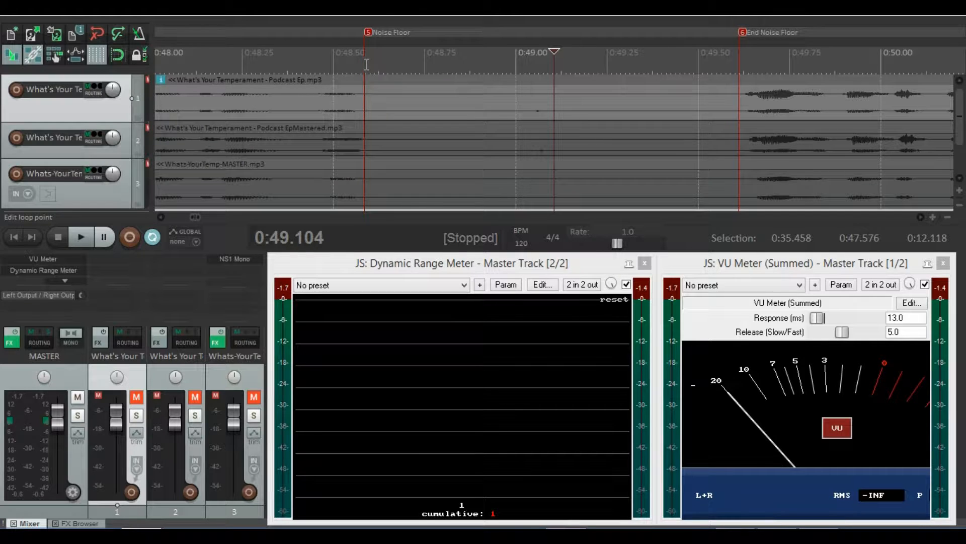
pyautogui.moveTo(366, 64); pyautogui.dragTo(736, 61)
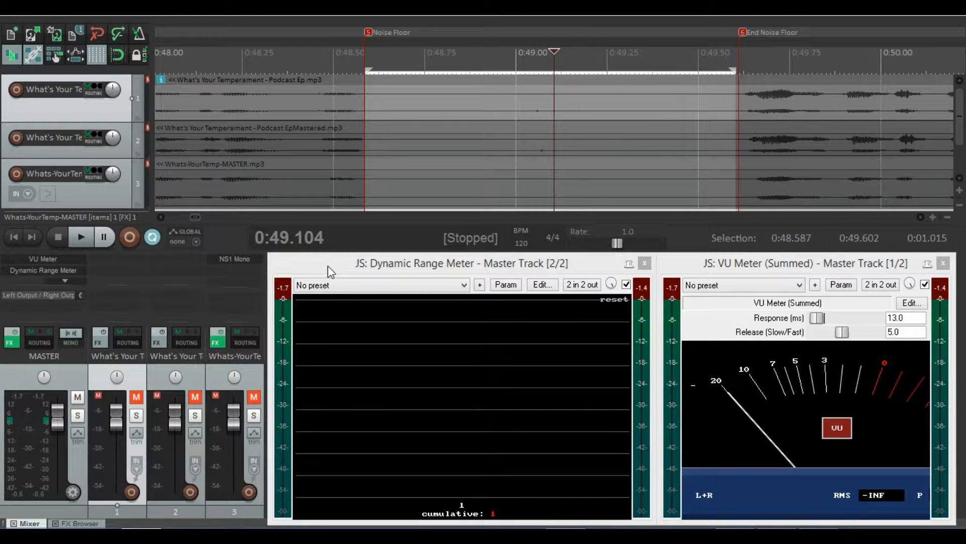
# - Play the Noise Floor selection in a loop, soloing the first, second and third tracks in turn to compare their background noise
pyautogui.press('space')
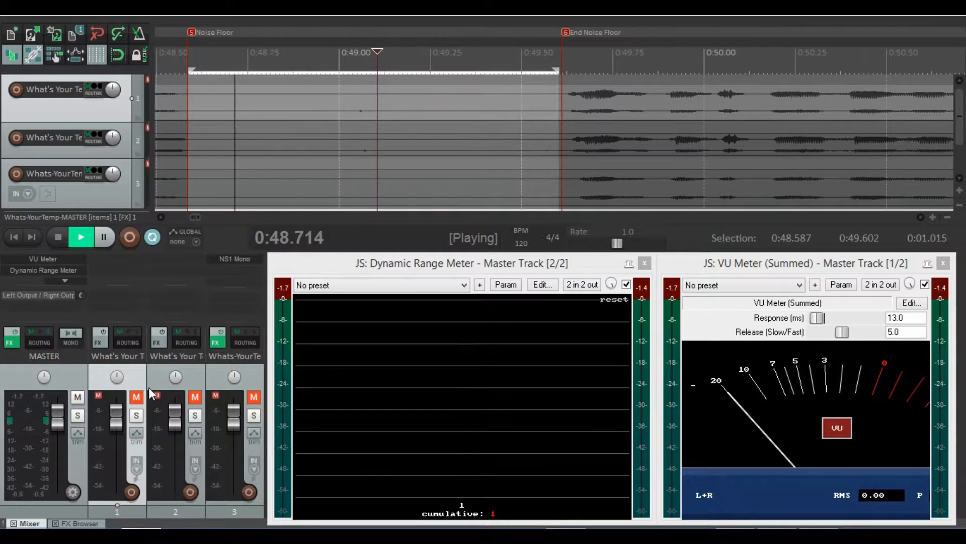
pyautogui.click(137, 420)
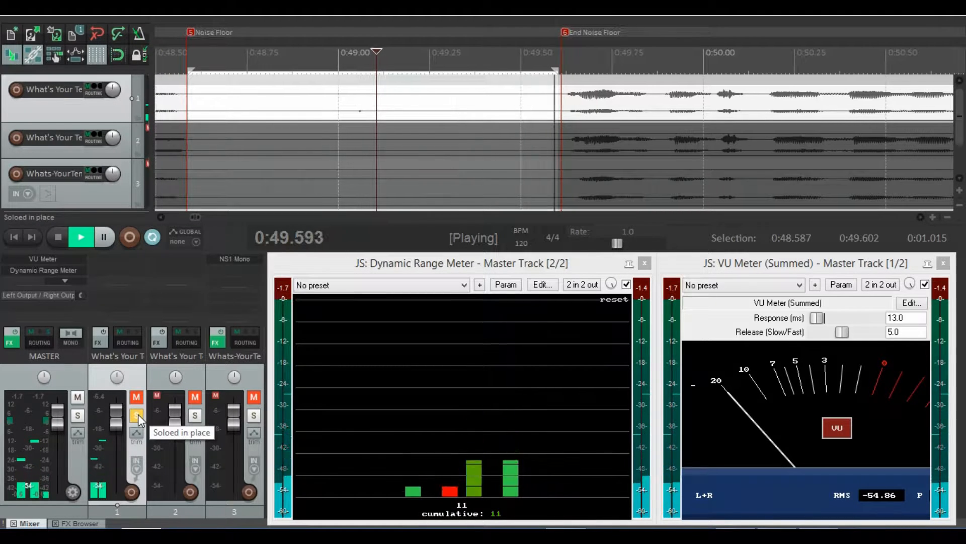
pyautogui.click(137, 415)
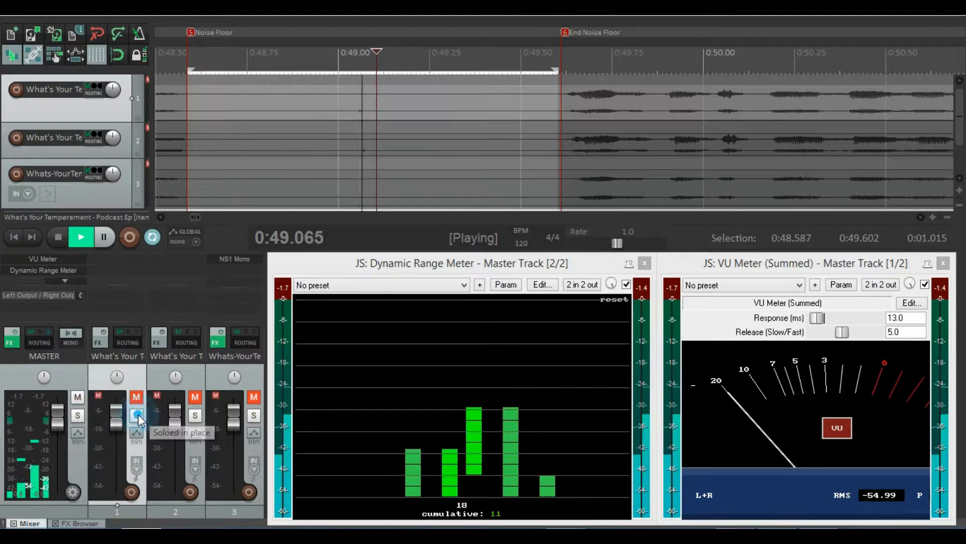
pyautogui.click(196, 415)
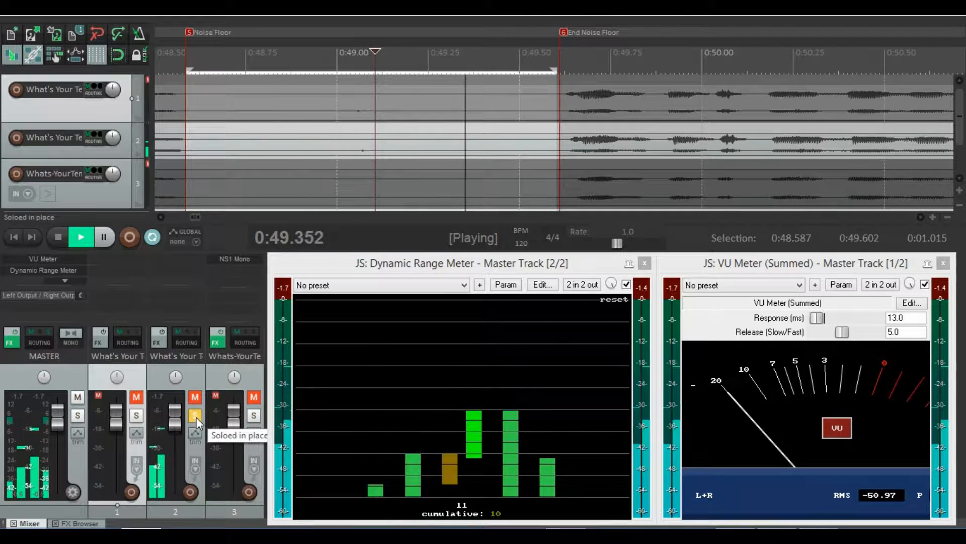
pyautogui.click(196, 416)
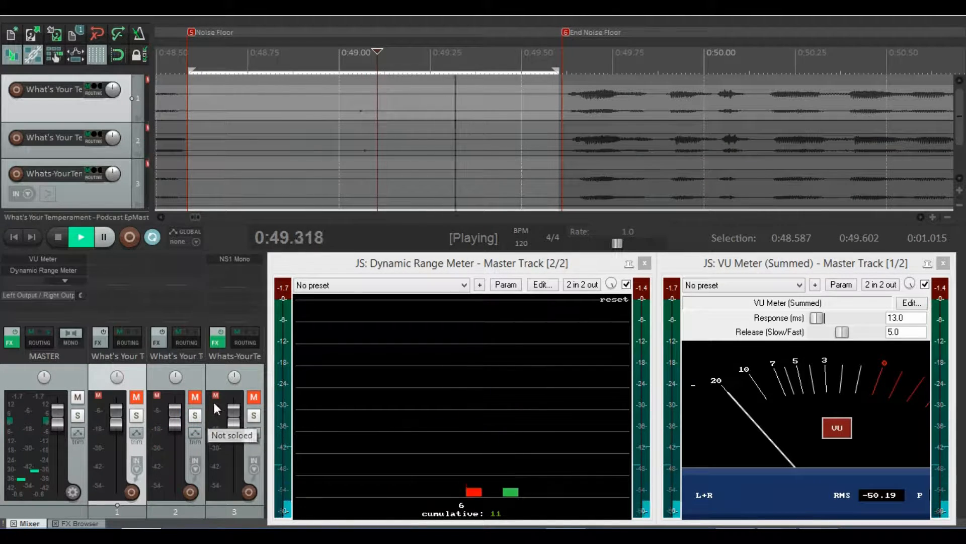
pyautogui.click(254, 417)
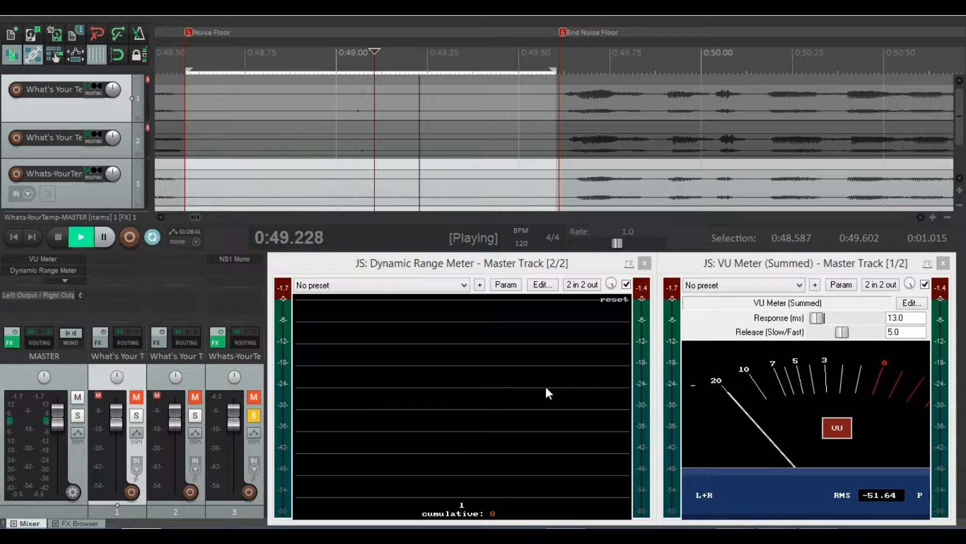
# - Reset both peak readouts of the VU Meter while the third track plays, and end the audition unsoloed with playback stopped
pyautogui.click(673, 288)
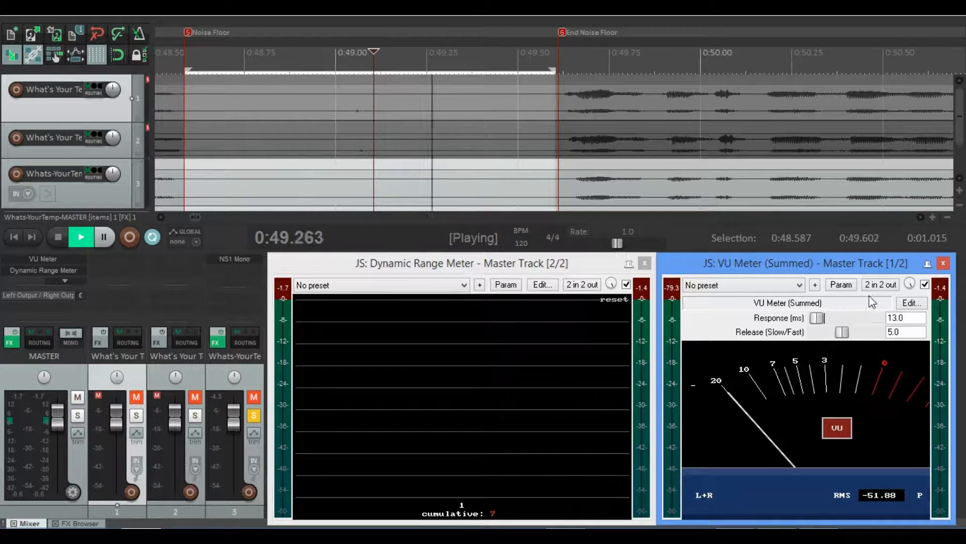
pyautogui.click(940, 288)
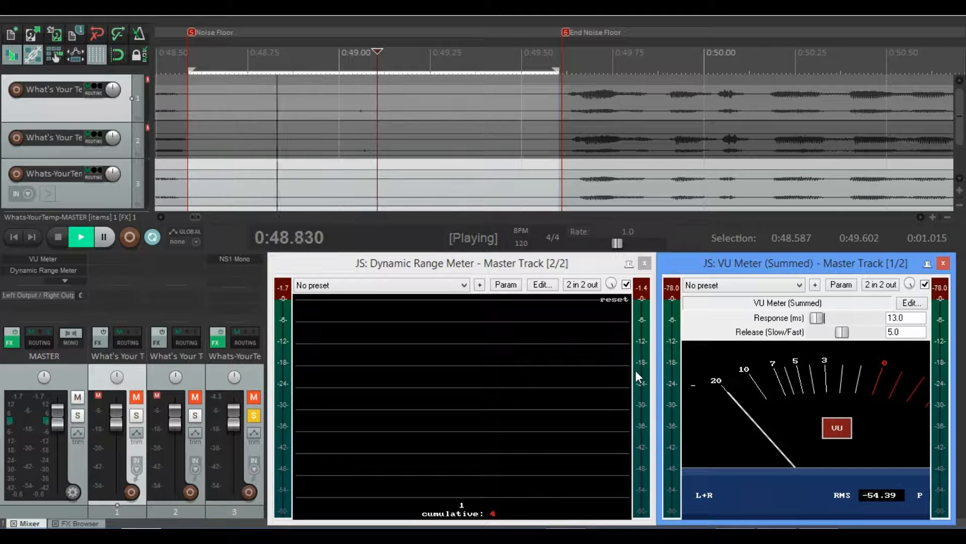
pyautogui.click(254, 416)
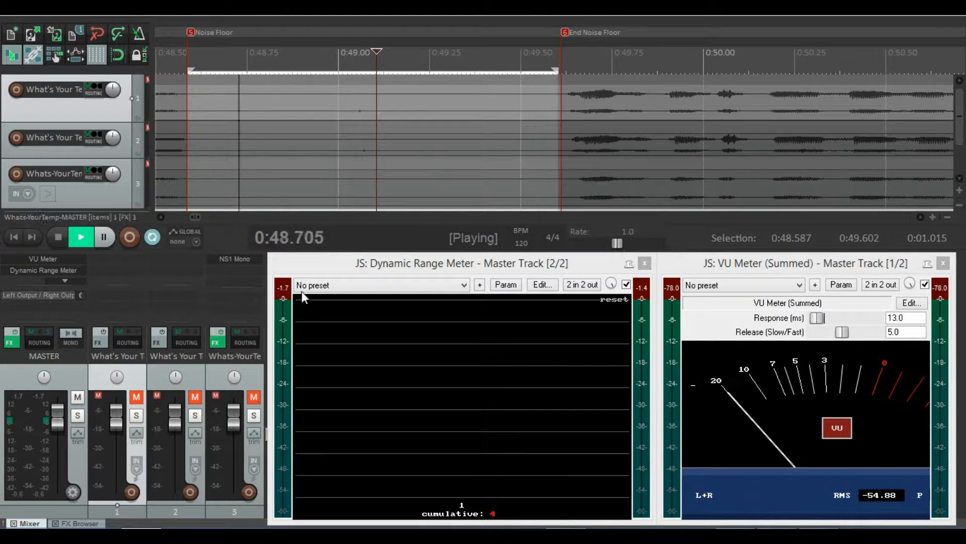
pyautogui.press('space')
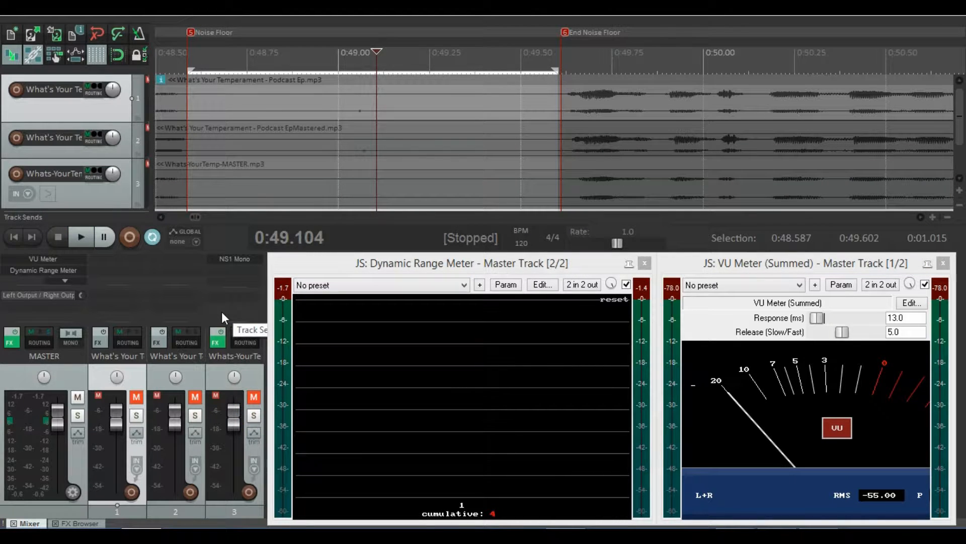
# - Set the time selection from the Breathing Start marker to the following Stop marker, about 4:02.388 to 4:02.577
pyautogui.press('-')
pyautogui.press('-')
pyautogui.press('-')
pyautogui.press('-')
pyautogui.press('-')
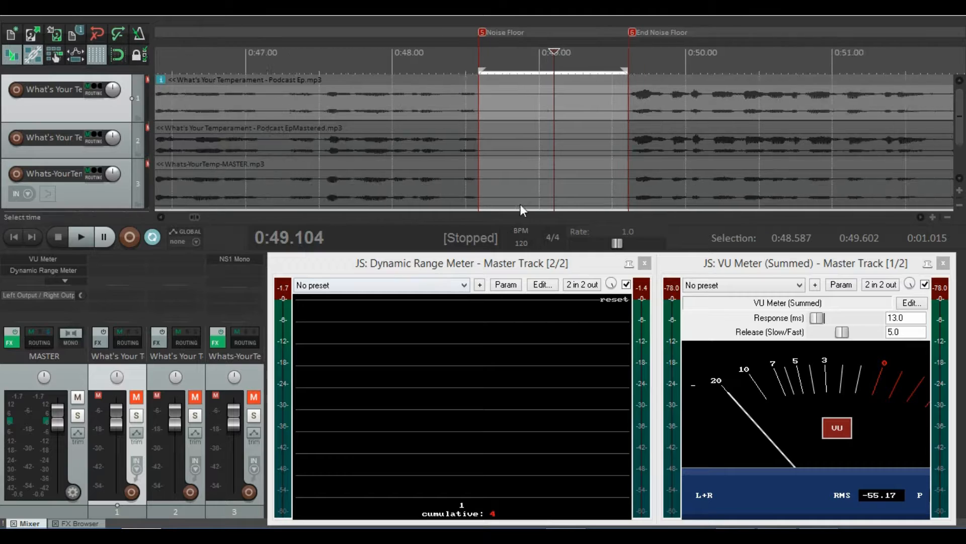
pyautogui.scroll(-12, 599, 172)
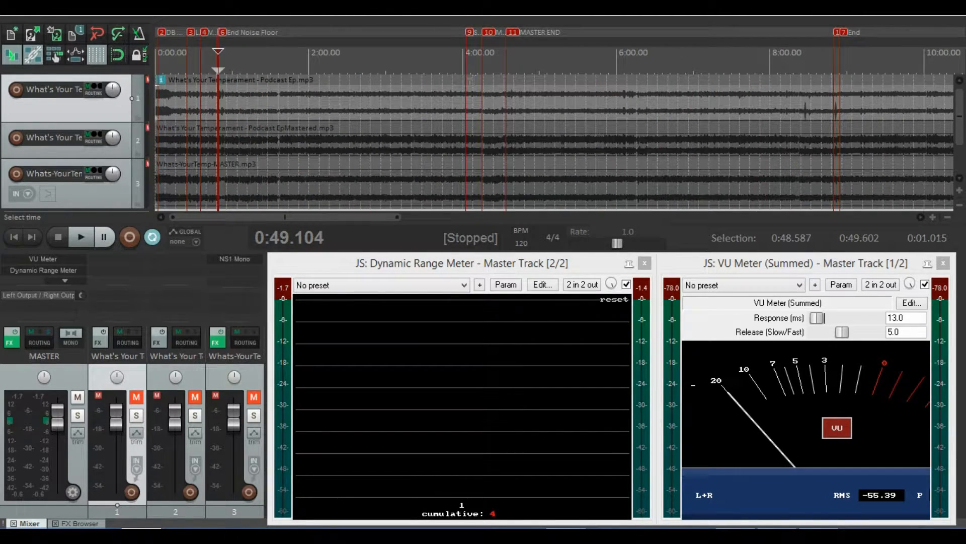
pyautogui.click(468, 82)
pyautogui.scroll(14, 470, 83)
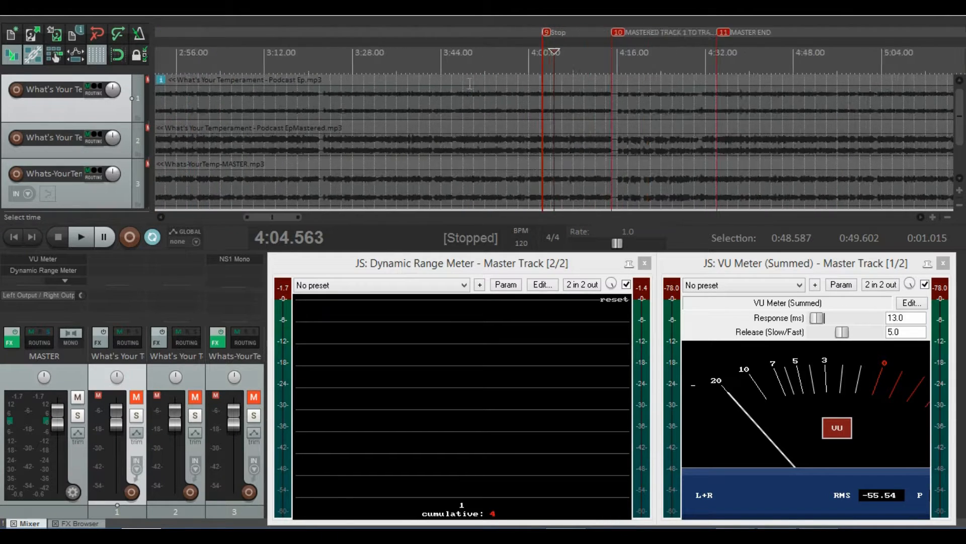
pyautogui.scroll(1, 347, 76)
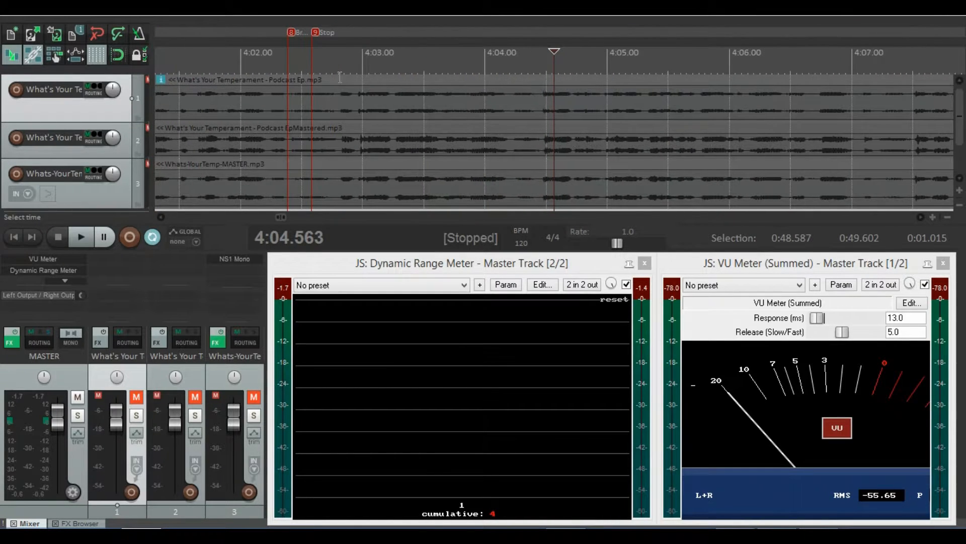
pyautogui.click(299, 79)
pyautogui.scroll(10, 291, 88)
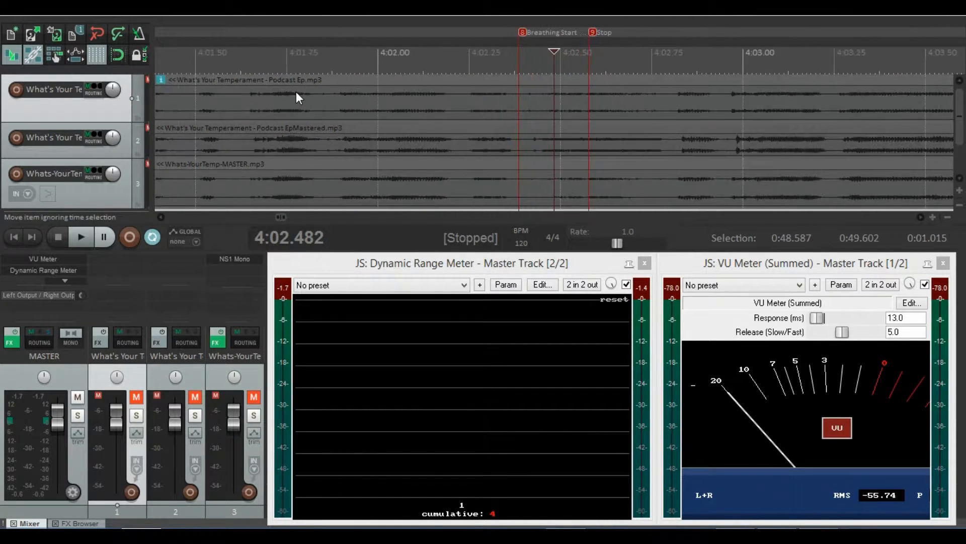
pyautogui.scroll(-4, 421, 94)
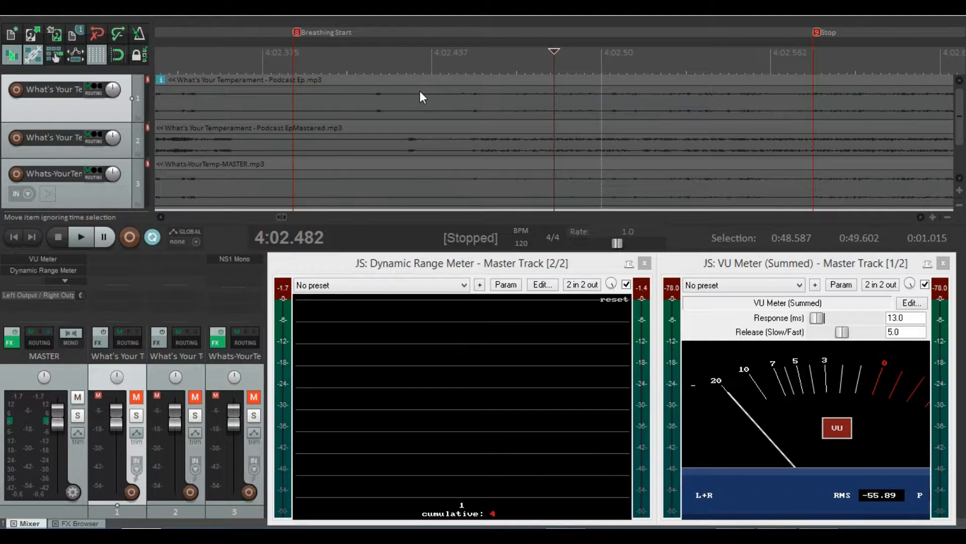
pyautogui.moveTo(377, 65); pyautogui.dragTo(726, 69)
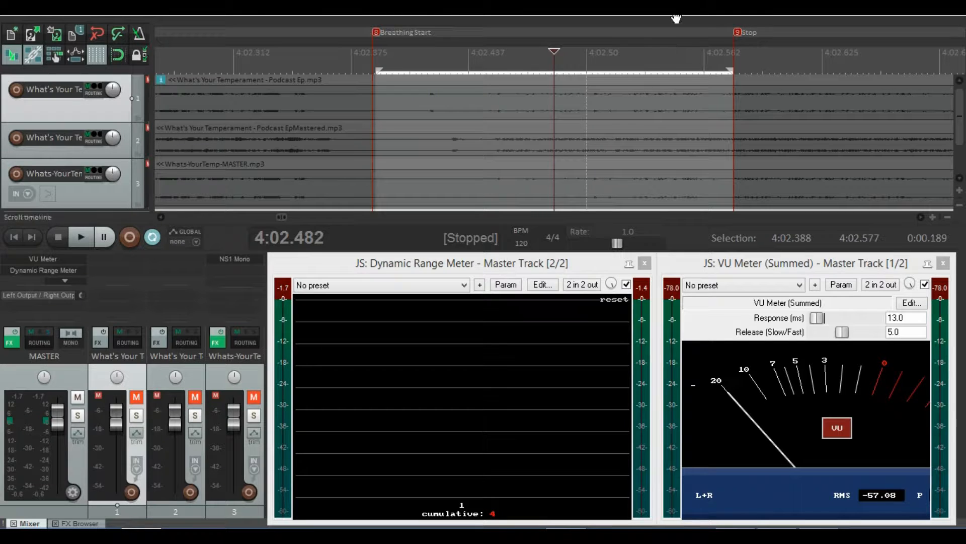
# - Loop the Breathing Start selection, listening to the first track soloed and then the second, and unsolo both
pyautogui.click(137, 417)
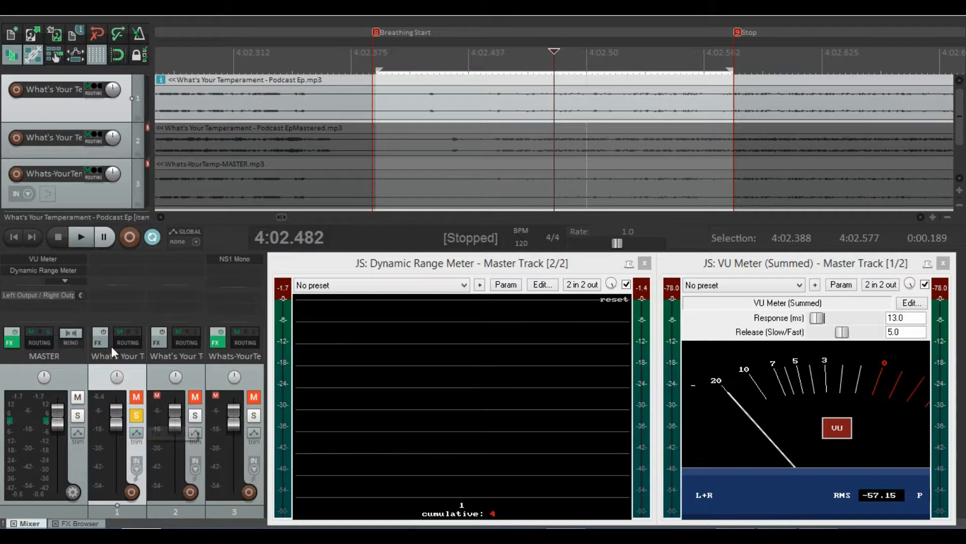
pyautogui.click(80, 237)
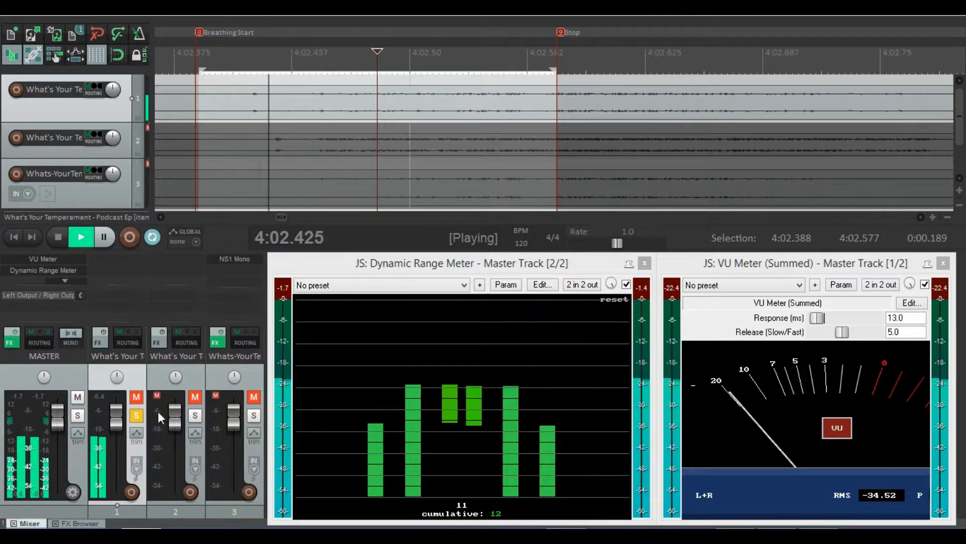
pyautogui.click(136, 416)
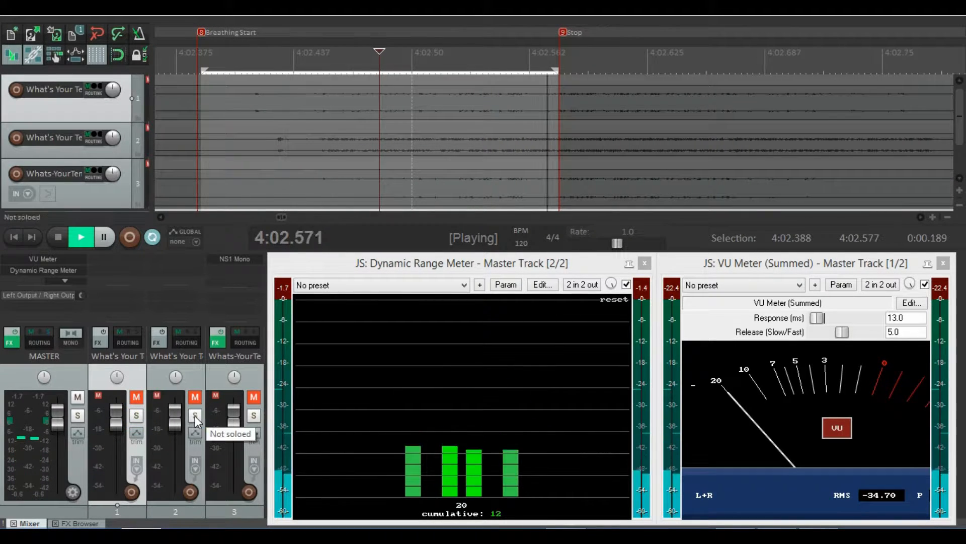
pyautogui.click(195, 416)
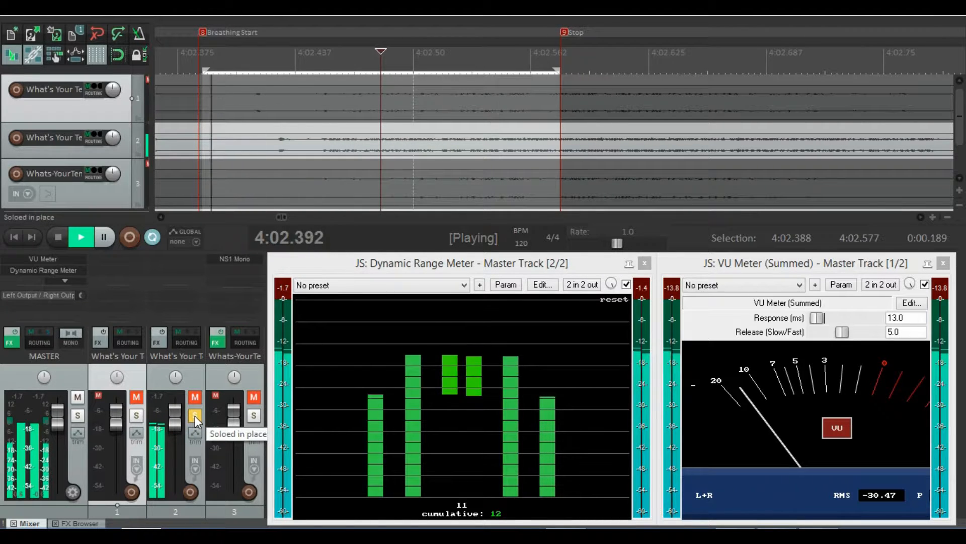
pyautogui.click(195, 415)
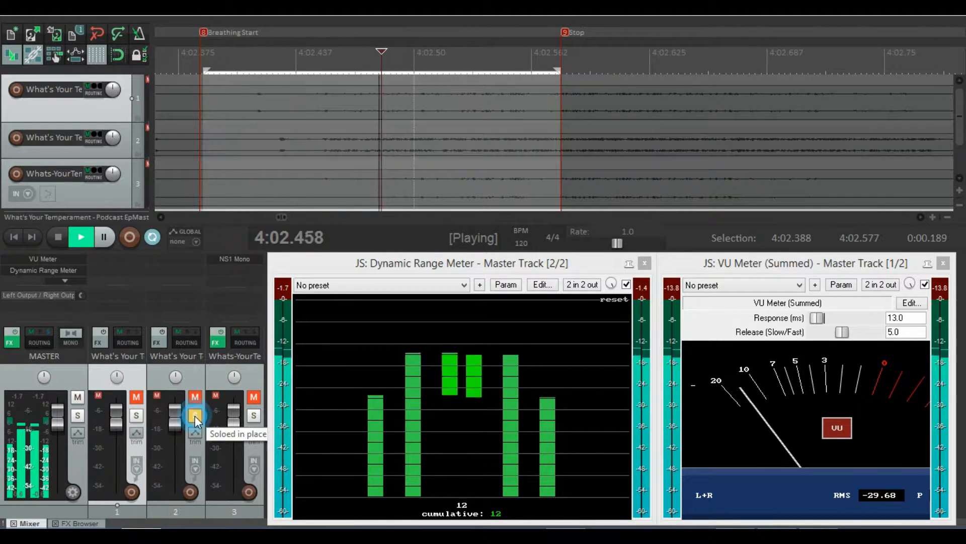
# - Check the breathing section's level on the third track soloed, and end the audition unsoloed with playback stopped
pyautogui.click(252, 415)
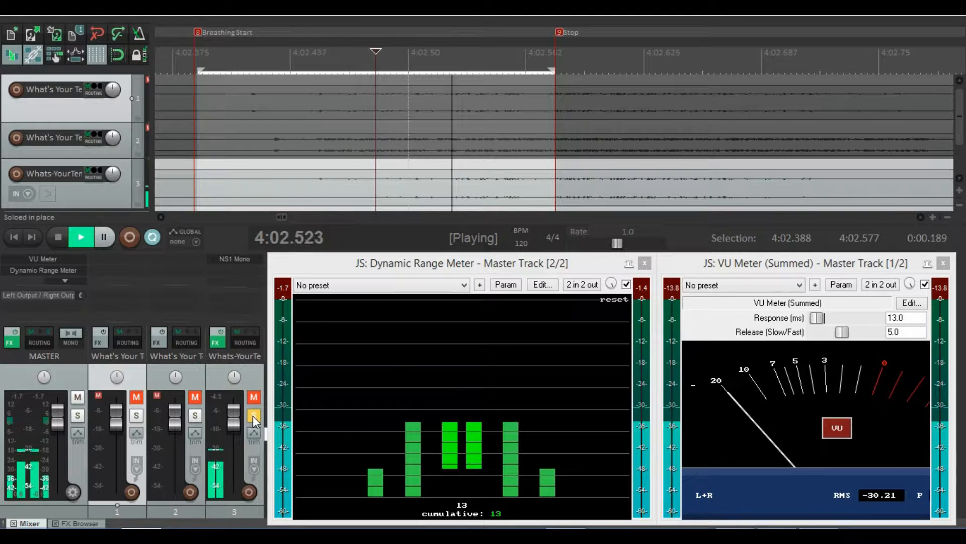
pyautogui.click(253, 415)
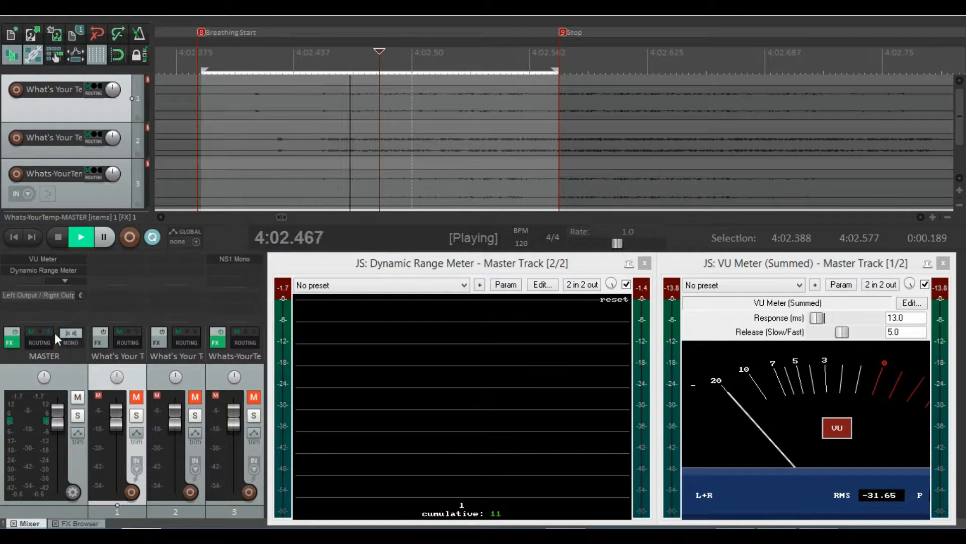
pyautogui.click(57, 237)
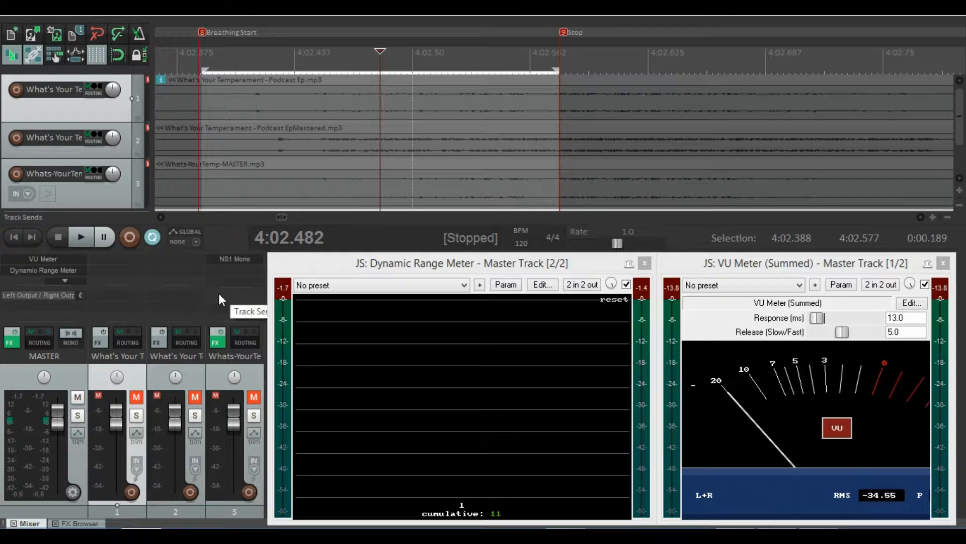
# - Set the time selection from the MASTERED TRACK 1 TO TRACK 4 marker to just before MASTER END, about 4:15.086 to 4:33.934
pyautogui.press('-')
pyautogui.press('-')
pyautogui.press('-')
pyautogui.press('-')
pyautogui.press('-')
pyautogui.press('-')
pyautogui.press('-')
pyautogui.press('-')
pyautogui.press('-')
pyautogui.press('-')
pyautogui.press('-')
pyautogui.press('-')
pyautogui.press('-')
pyautogui.press('-')
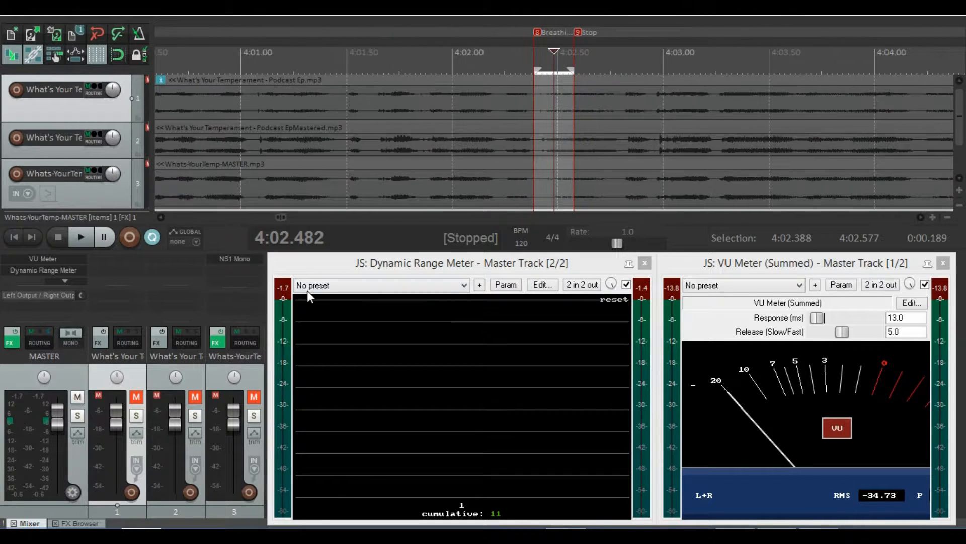
pyautogui.scroll(-16, 489, 177)
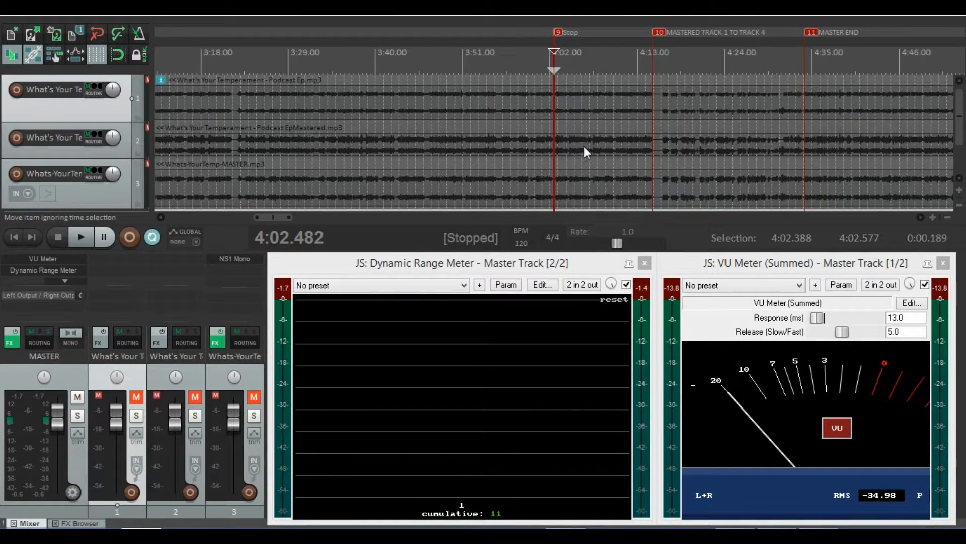
pyautogui.click(640, 79)
pyautogui.scroll(12, 623, 104)
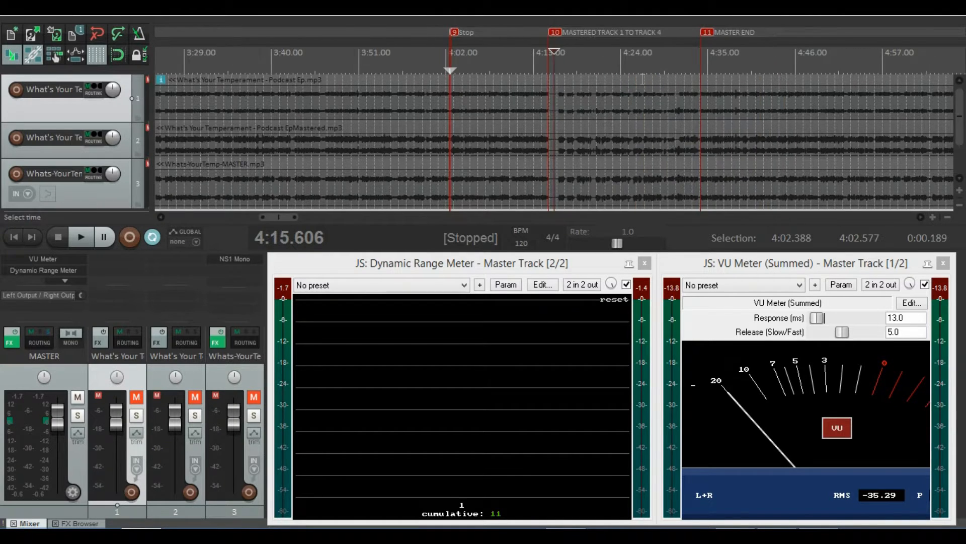
pyautogui.scroll(-8, 618, 105)
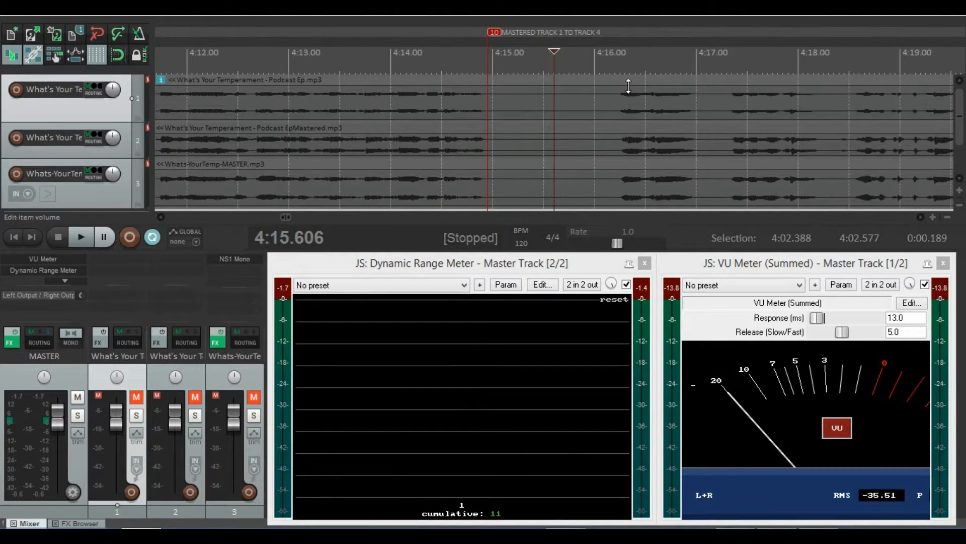
pyautogui.scroll(-4, 570, 64)
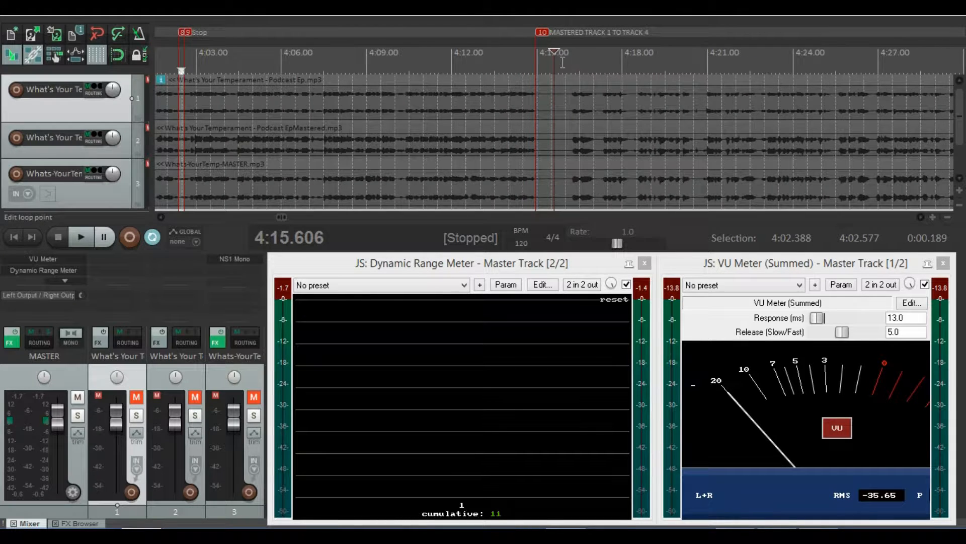
pyautogui.moveTo(545, 62); pyautogui.dragTo(910, 46)
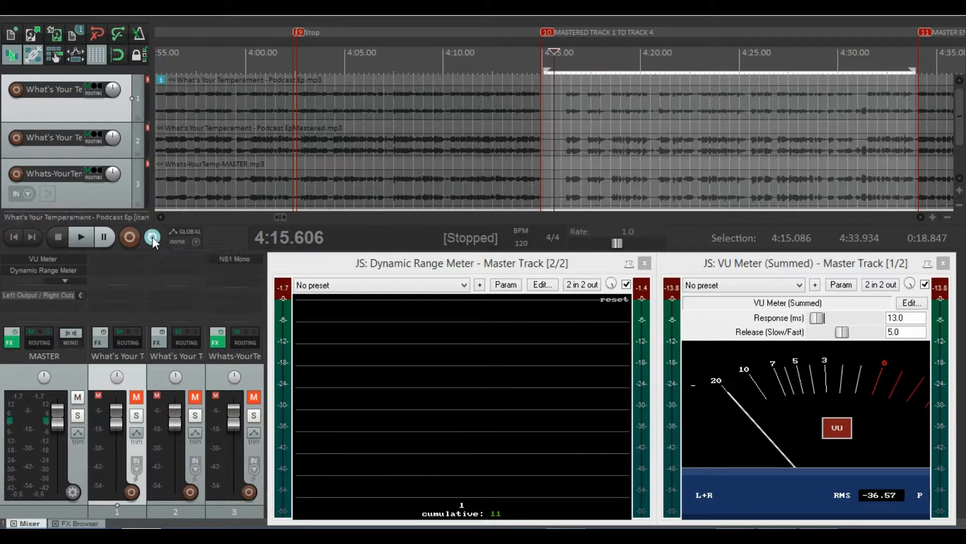
# - Loop the selection from its start, listening to the first track soloed and then the second, and unsolo both
pyautogui.click(548, 108)
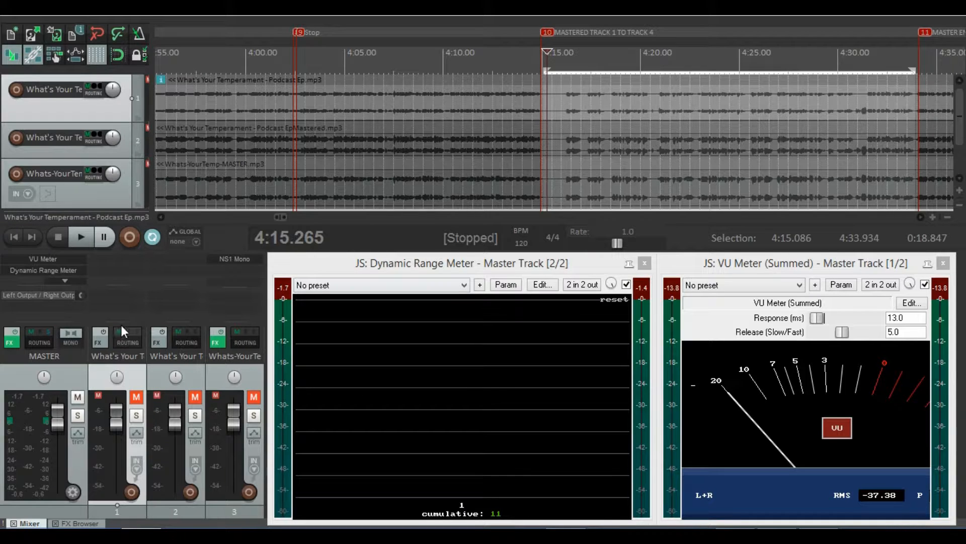
pyautogui.click(81, 237)
pyautogui.click(134, 417)
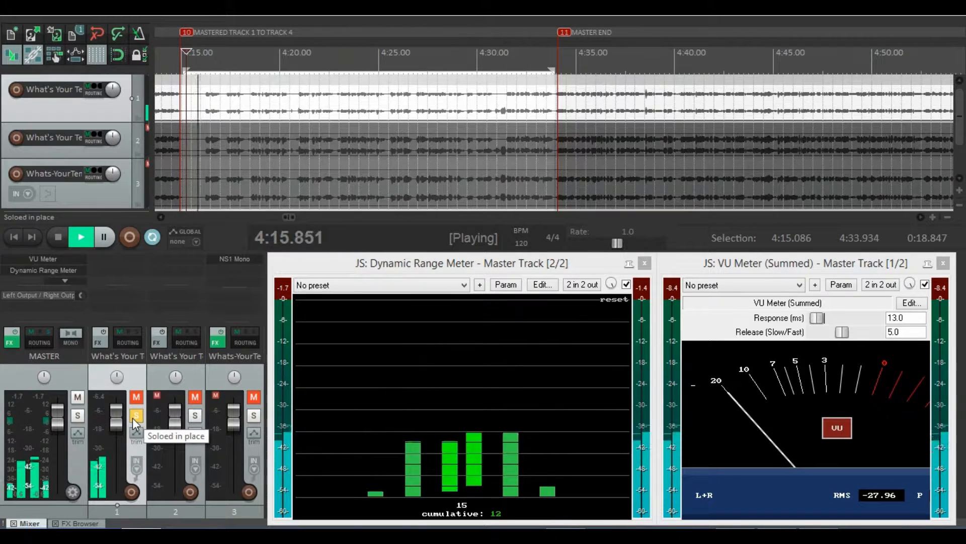
pyautogui.click(136, 416)
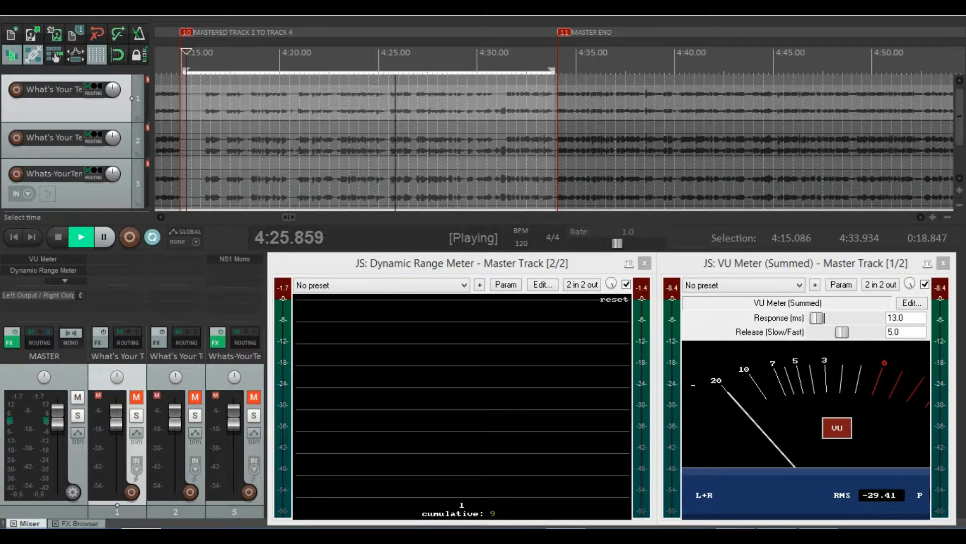
pyautogui.click(195, 416)
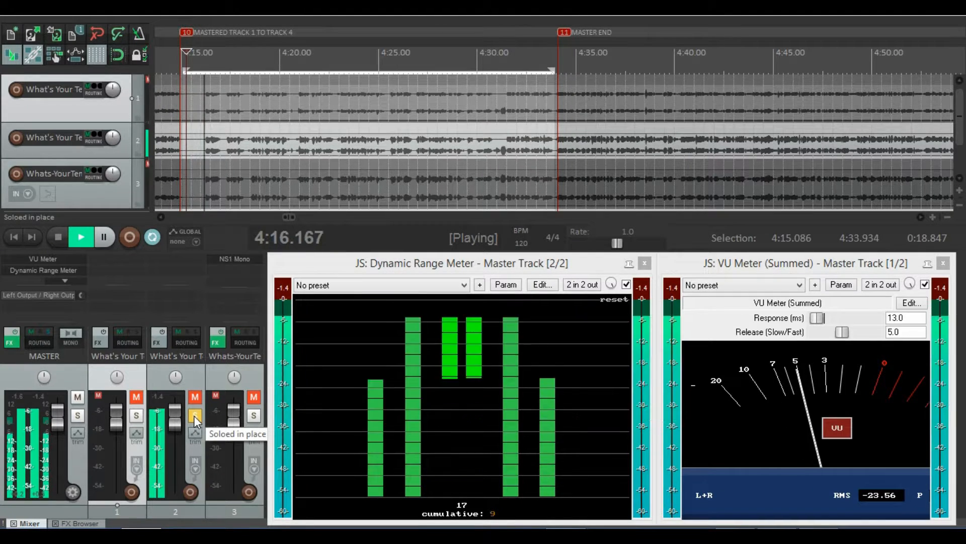
pyautogui.click(194, 416)
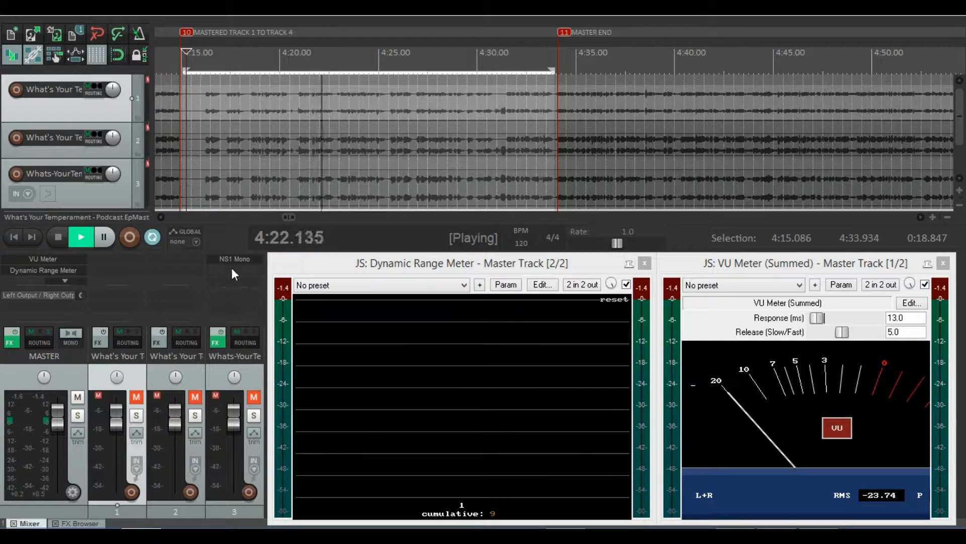
# - Audition the third track soloed, reset both VU Meter peak readouts during playback, and end unsoloed with playback stopped
pyautogui.click(254, 416)
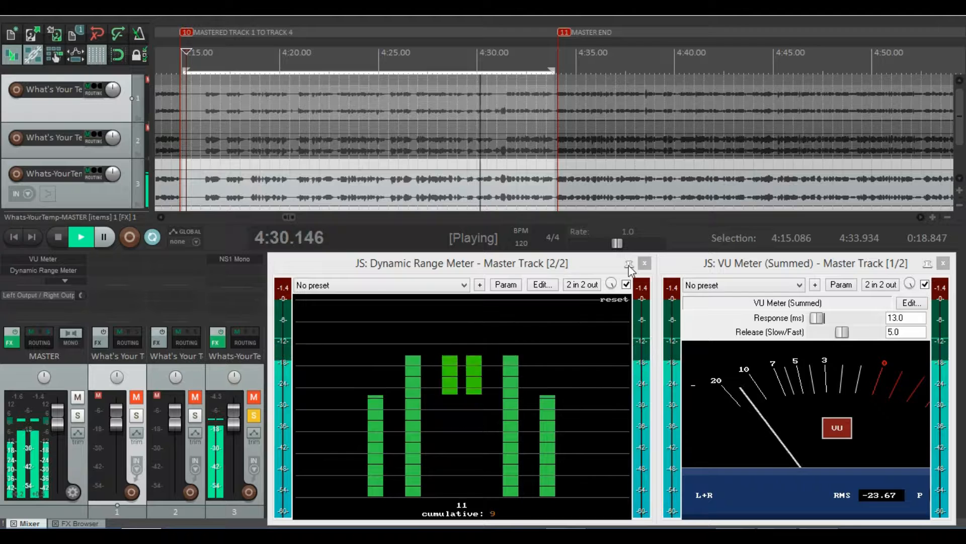
pyautogui.click(941, 316)
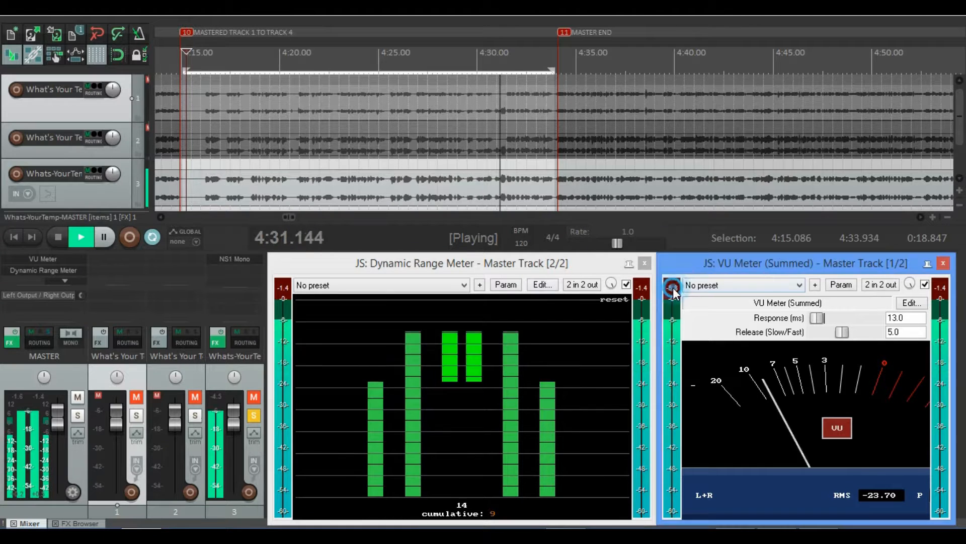
pyautogui.click(940, 287)
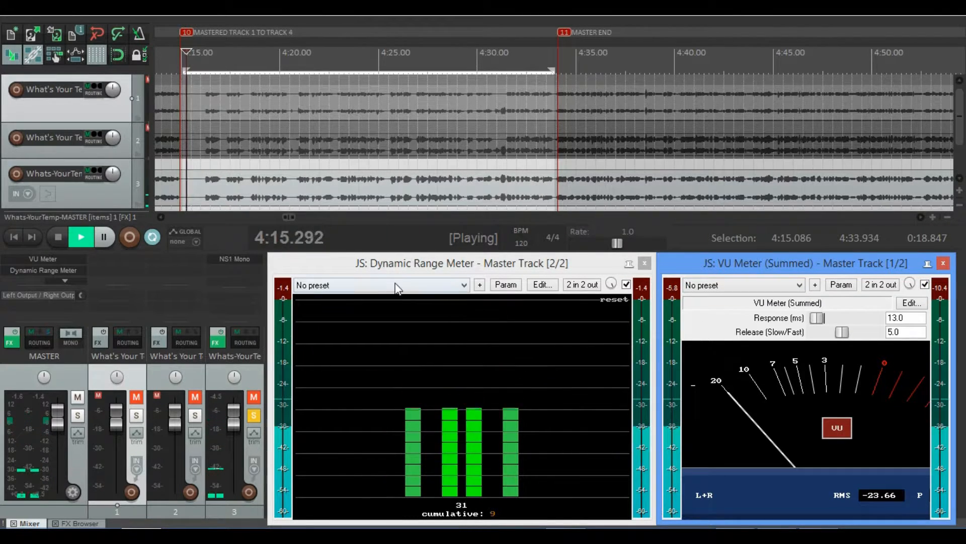
pyautogui.click(252, 415)
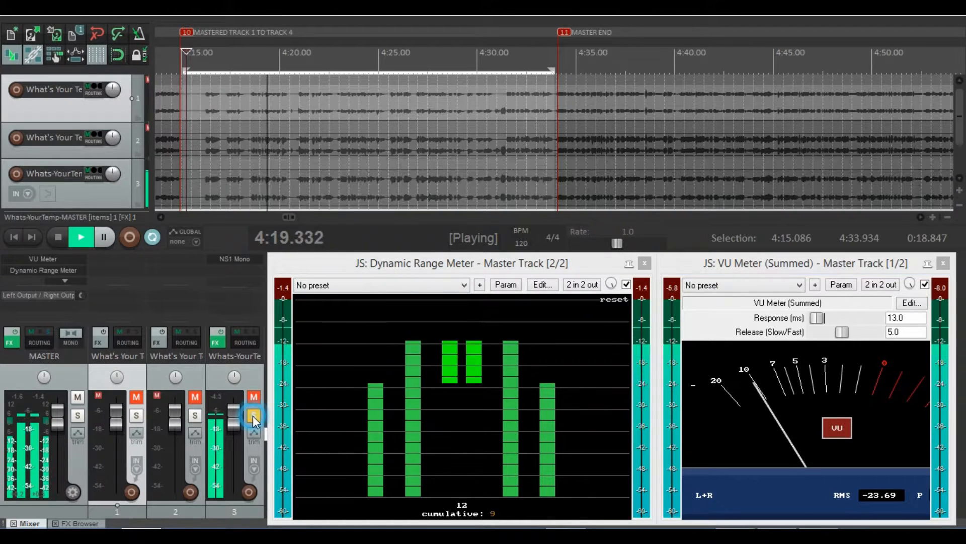
pyautogui.click(59, 237)
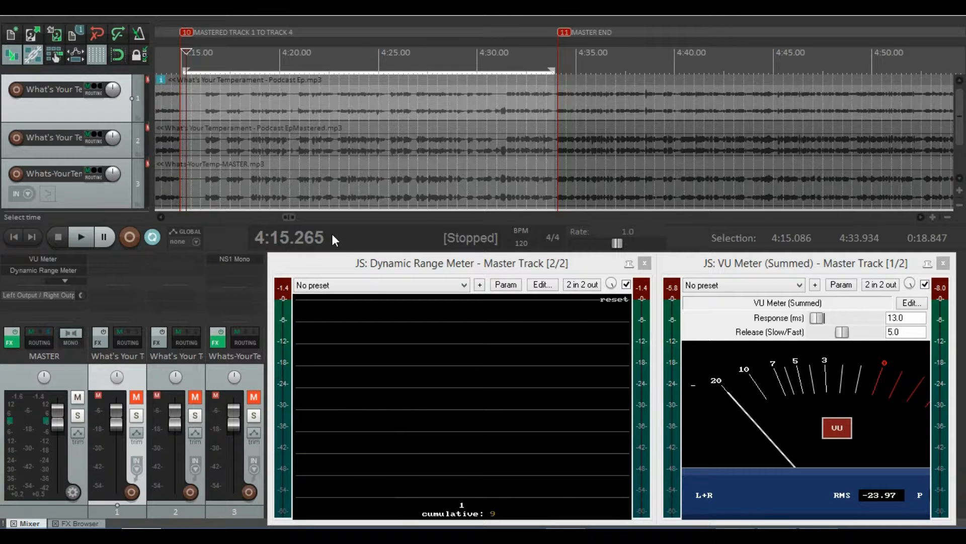
# - Set the time selection from the Noise Floor marker to the End Noise Floor marker, about 0:48.592 to 0:49.603
pyautogui.scroll(-7, 332, 234)
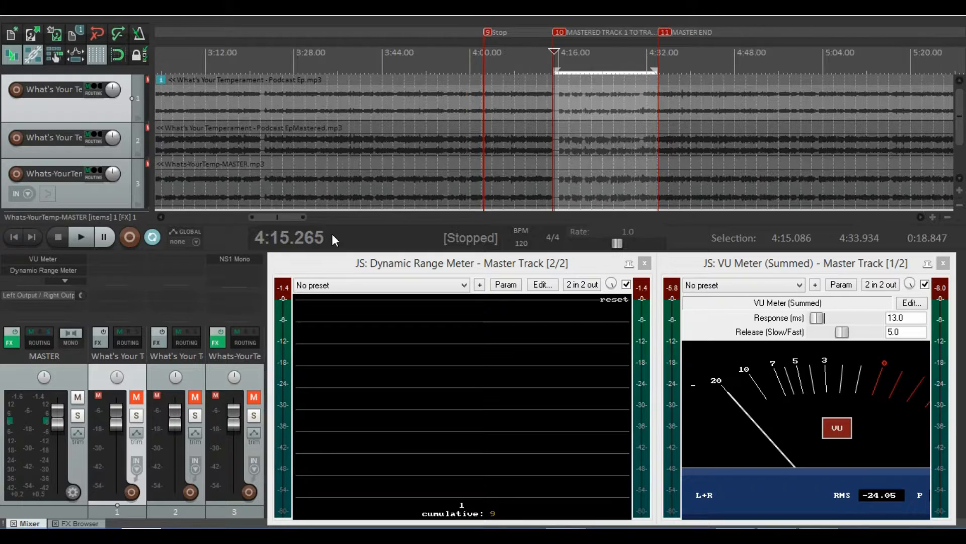
pyautogui.scroll(-5, 331, 233)
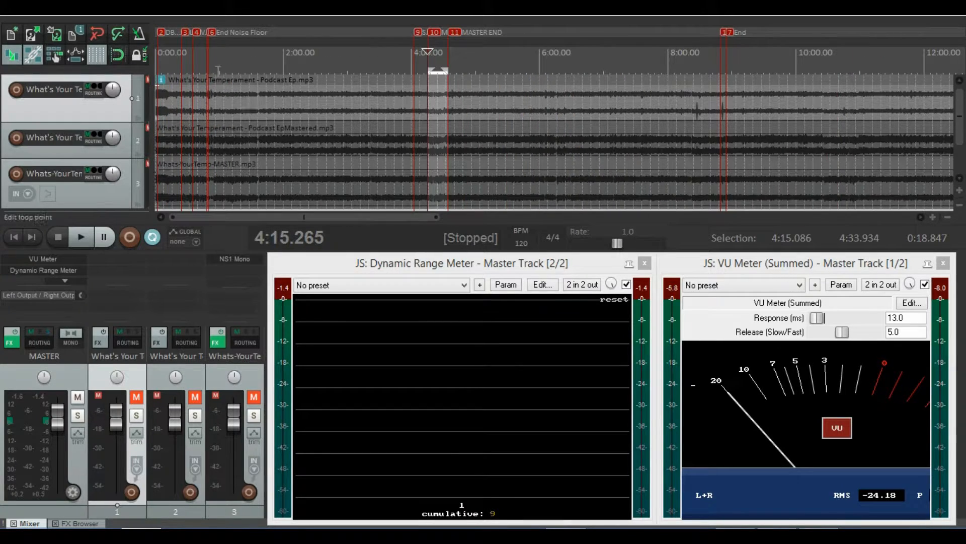
pyautogui.click(209, 70)
pyautogui.scroll(8, 219, 95)
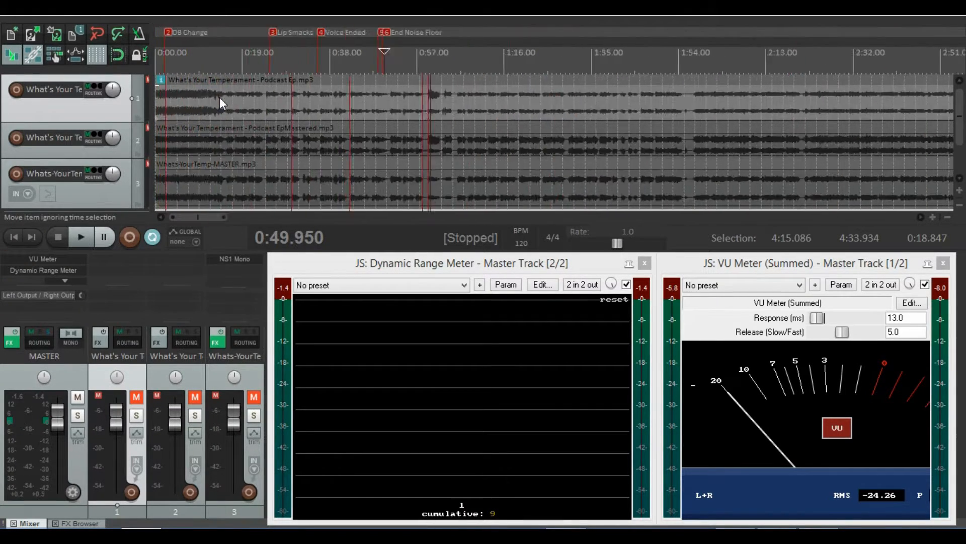
pyautogui.click(530, 67)
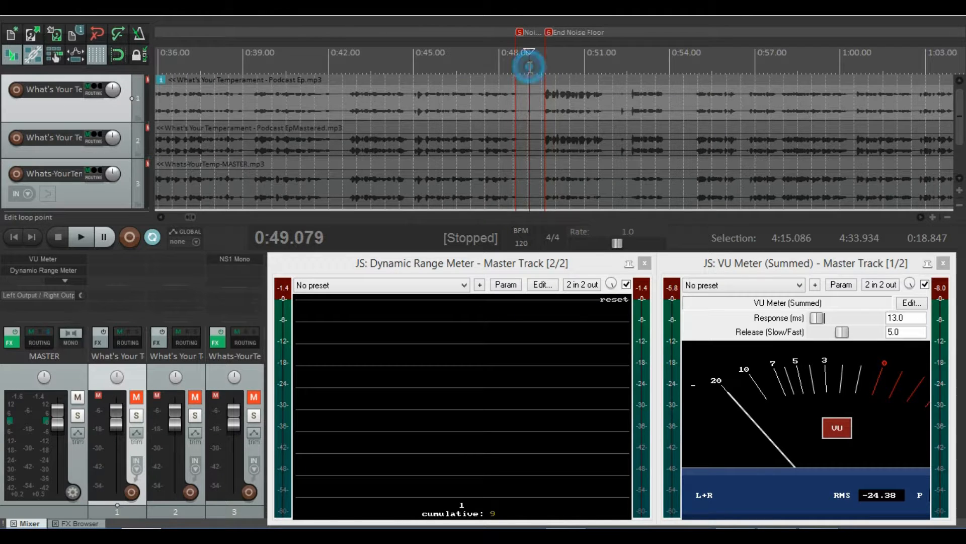
pyautogui.scroll(6, 481, 131)
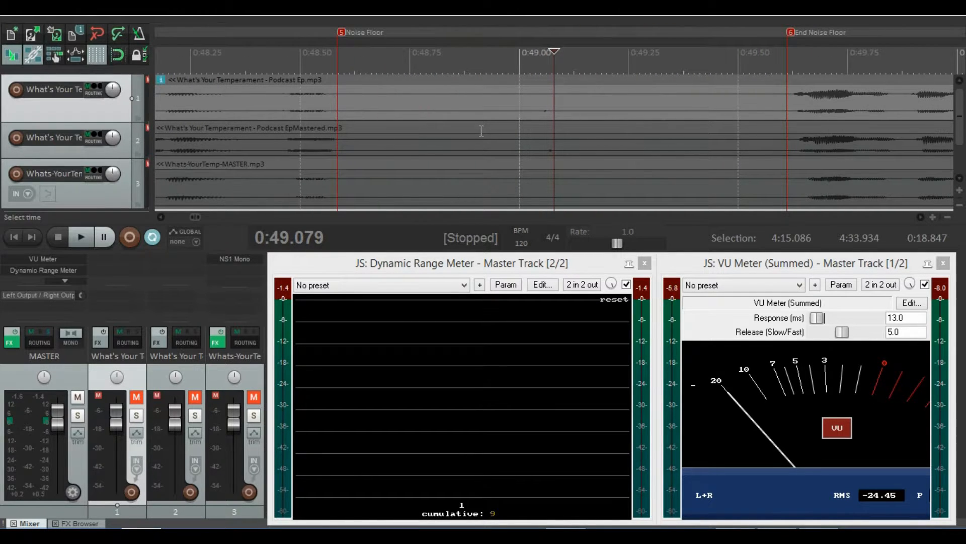
pyautogui.moveTo(341, 64); pyautogui.dragTo(785, 79)
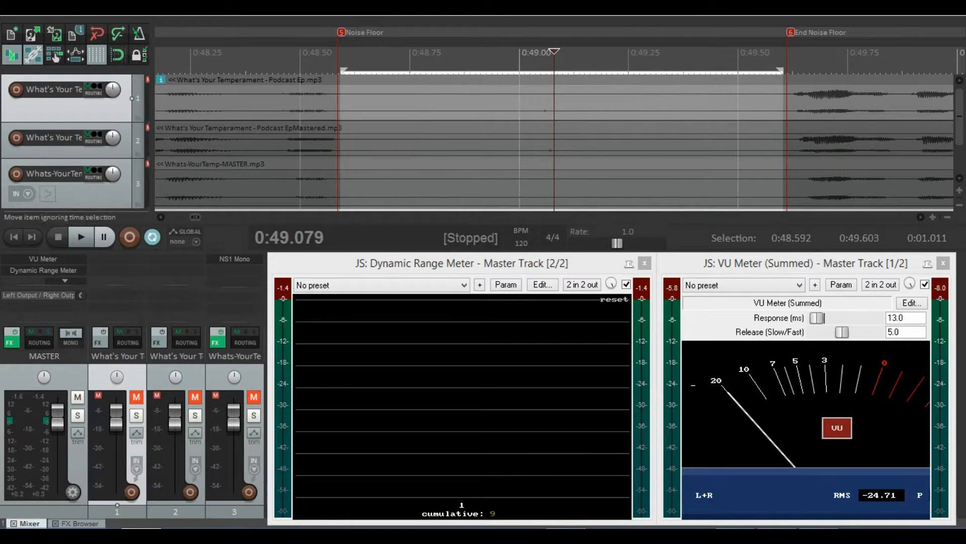
# - Close the floating windows of the Dynamic Range Meter, the VU Meter and the NS1 Mono plug-in
pyautogui.click(646, 263)
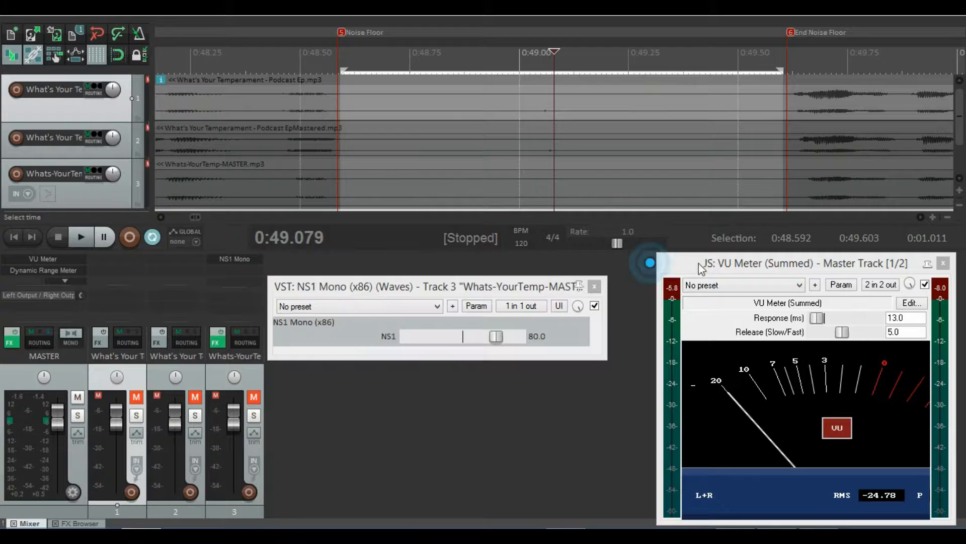
pyautogui.click(943, 264)
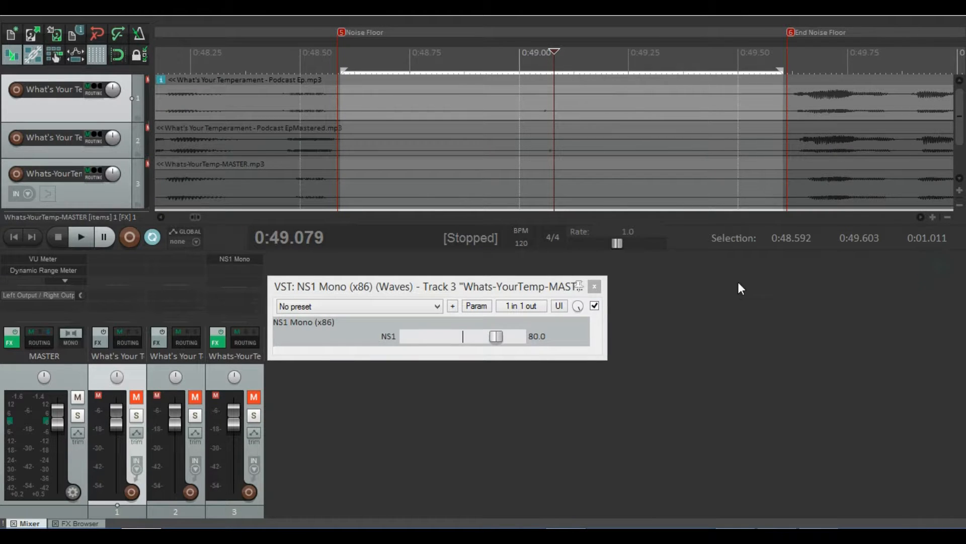
pyautogui.click(598, 287)
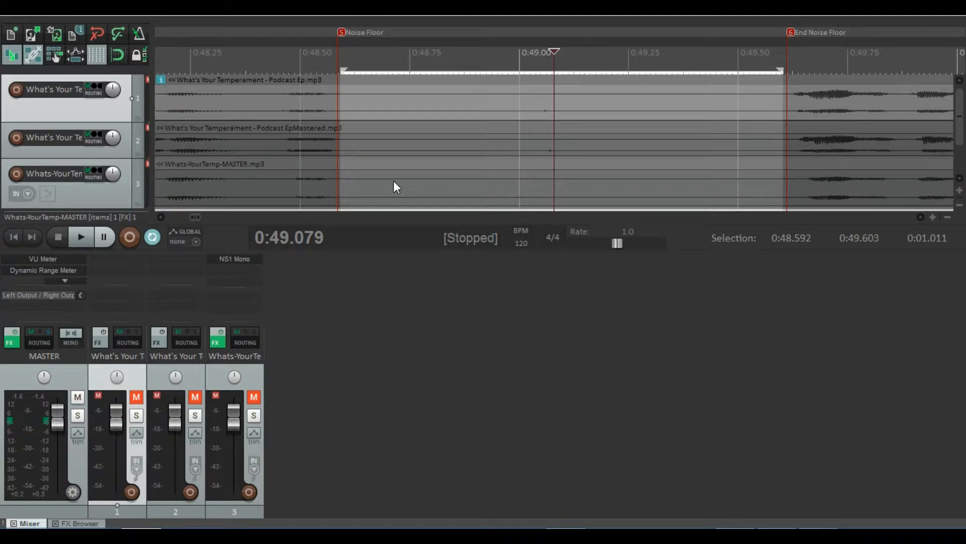
# - Reopen NS1 Mono on the third track, close its noise suppressor interface, and delete the effect from the track
pyautogui.doubleClick(226, 261)
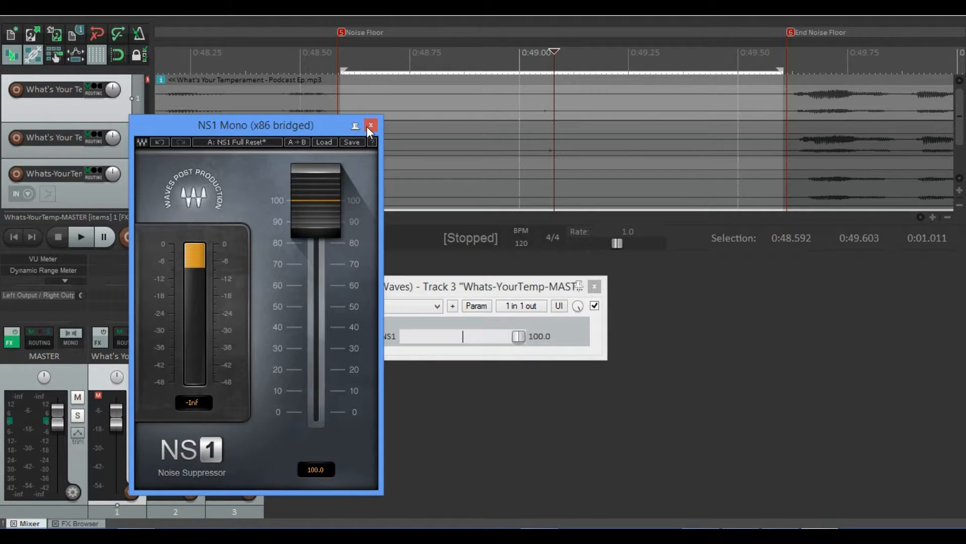
pyautogui.click(369, 125)
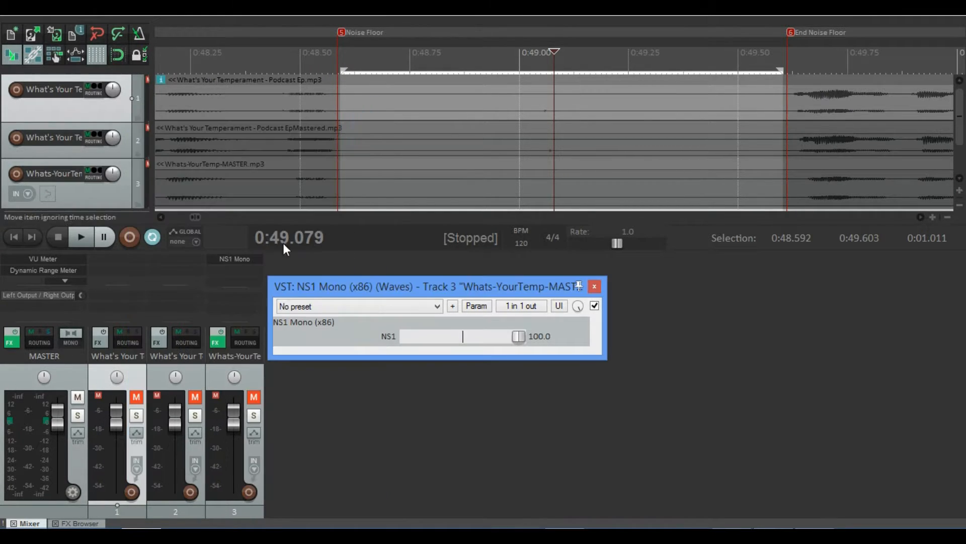
pyautogui.rightClick(236, 256)
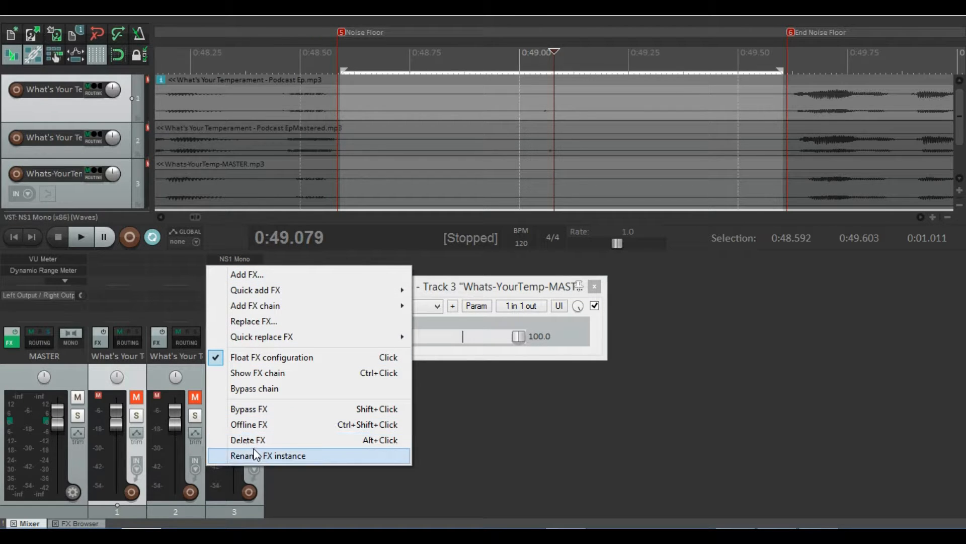
pyautogui.click(252, 441)
# - Insert ReaFir (FFT EQ+Dynamics Processor) on the third track and move its window clear of the timeline and mixer
pyautogui.doubleClick(232, 258)
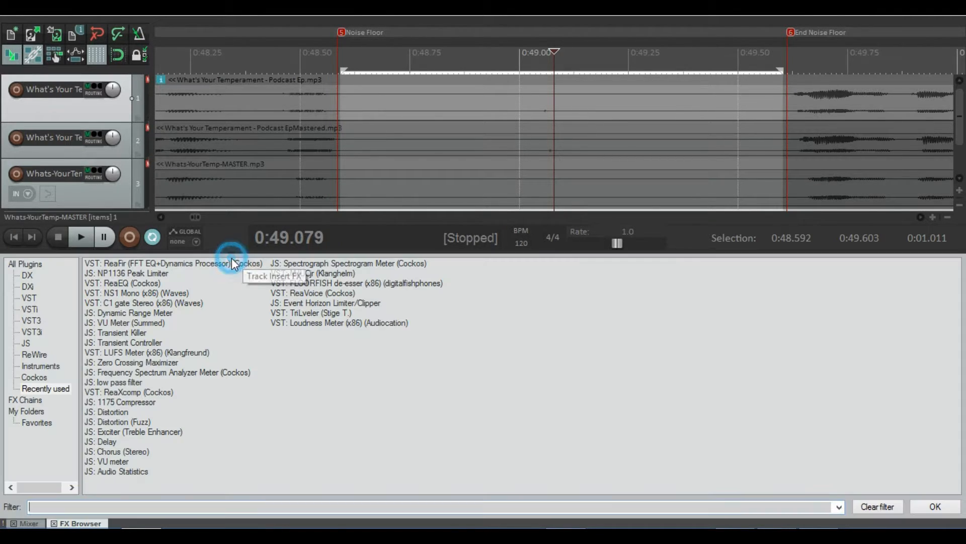
pyautogui.doubleClick(188, 263)
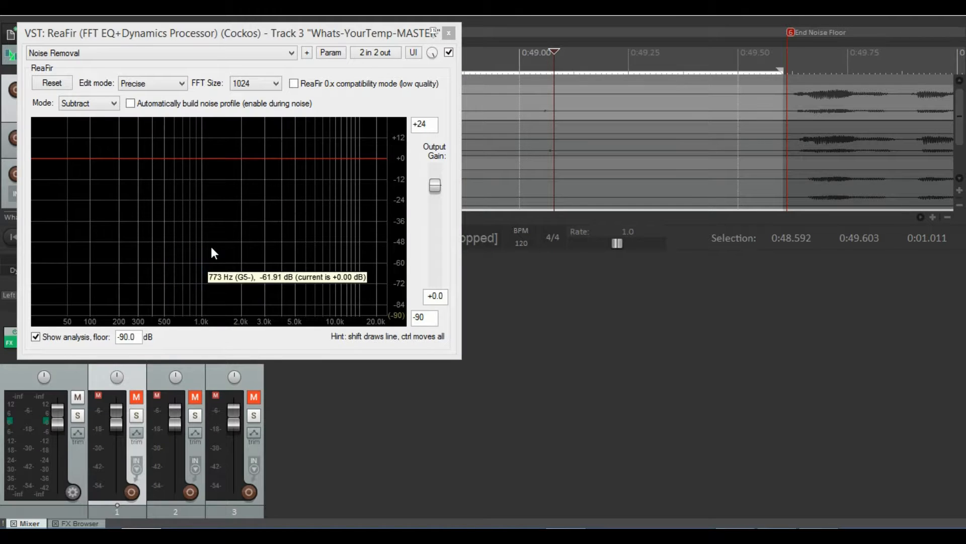
pyautogui.moveTo(267, 35); pyautogui.dragTo(603, 210)
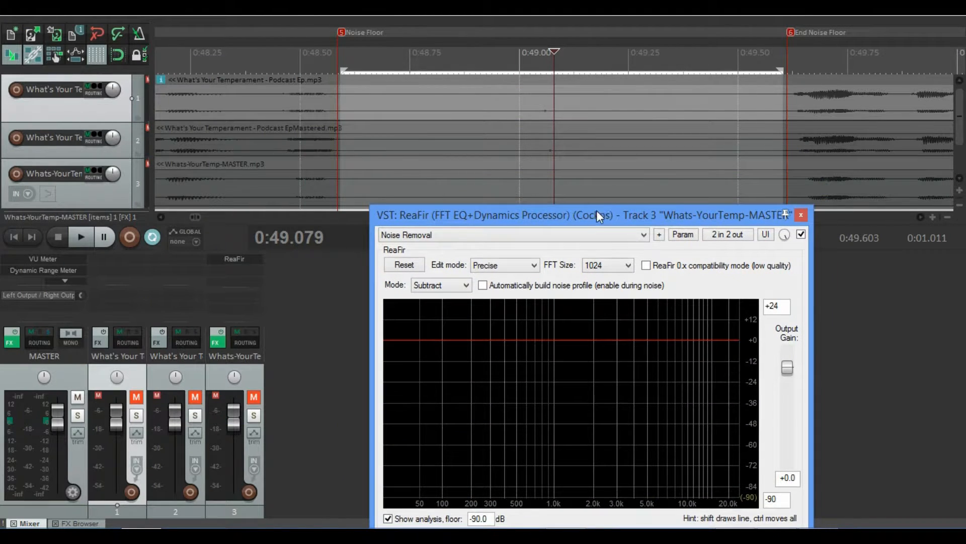
# - Set ReaFir to build its noise profile automatically with the mode on Subtract, and solo the second track
pyautogui.click(483, 285)
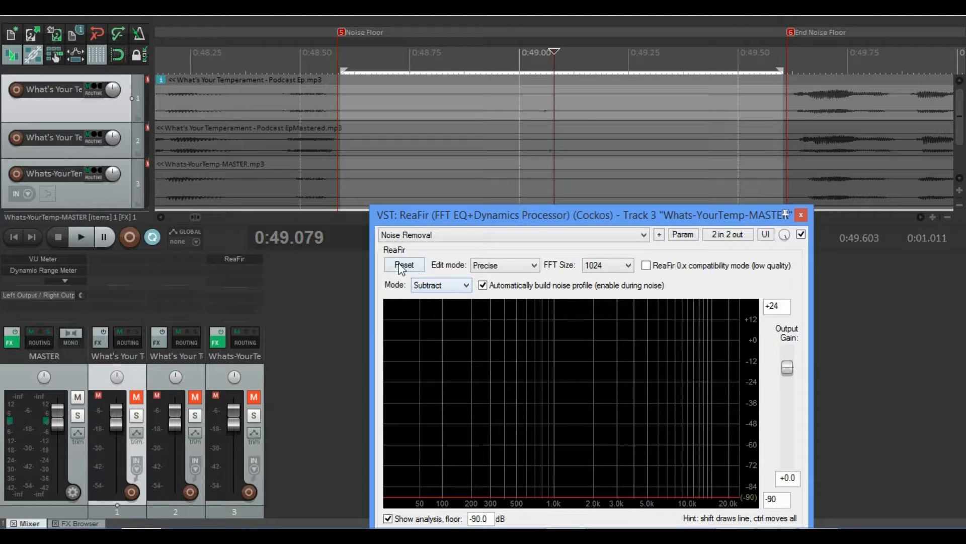
pyautogui.click(433, 286)
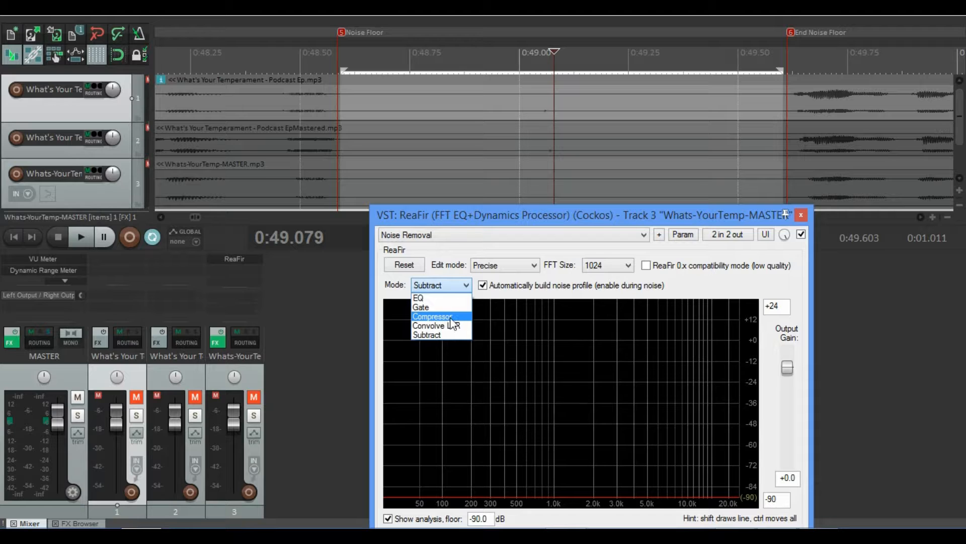
pyautogui.click(430, 336)
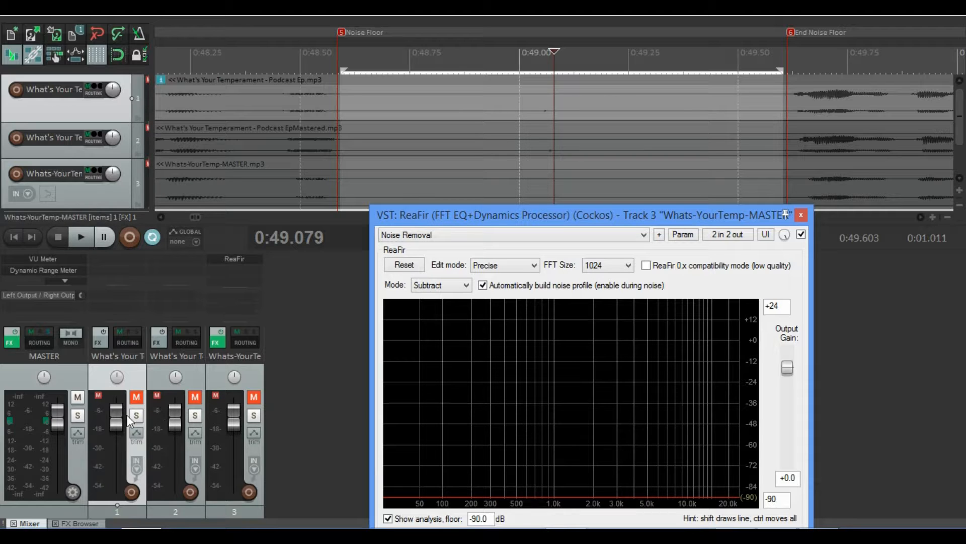
pyautogui.click(192, 417)
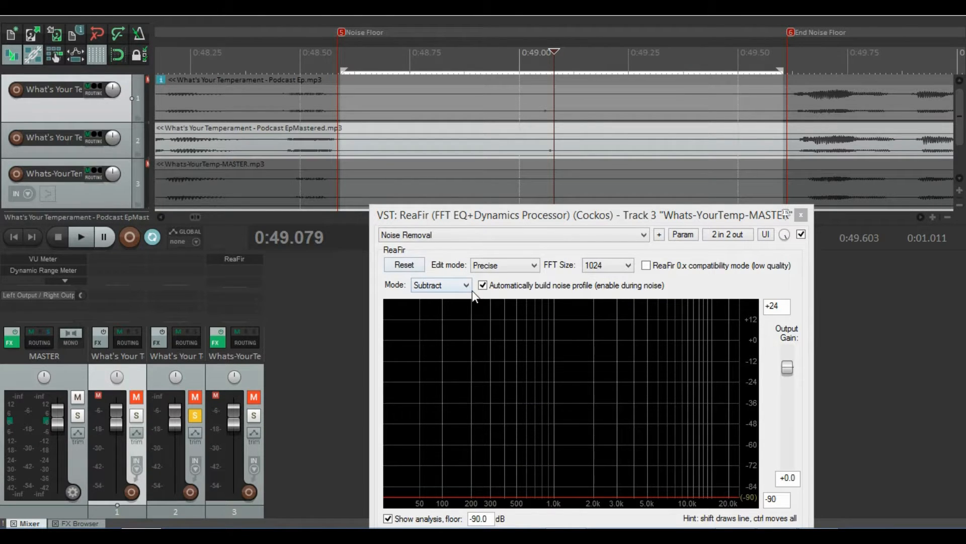
# - Play the looped noise floor section on the second track from its start and stop playback
pyautogui.click(345, 132)
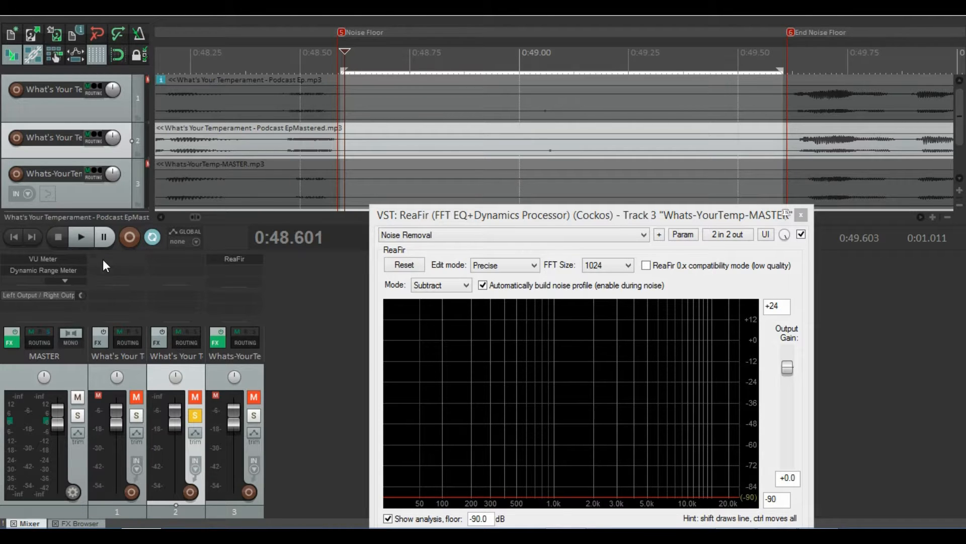
pyautogui.click(79, 241)
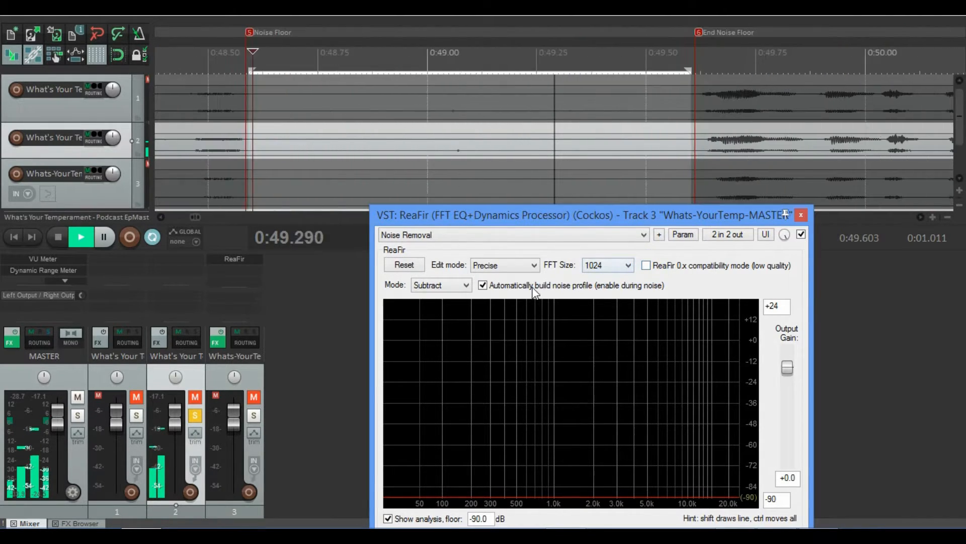
pyautogui.press('space')
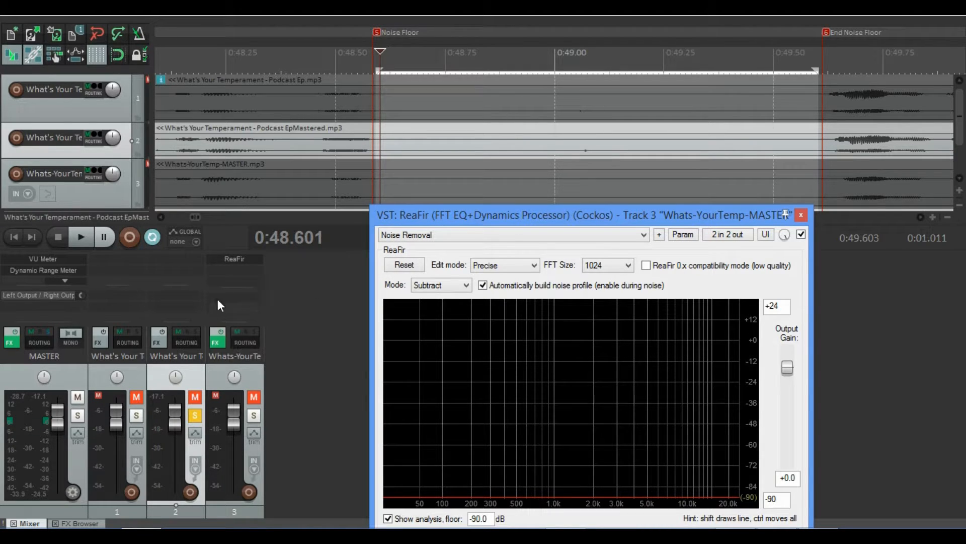
# - Copy ReaFir from the third track to the second, open it, reposition its window, and enable automatic noise profile building
pyautogui.moveTo(230, 260); pyautogui.dragTo(183, 259)
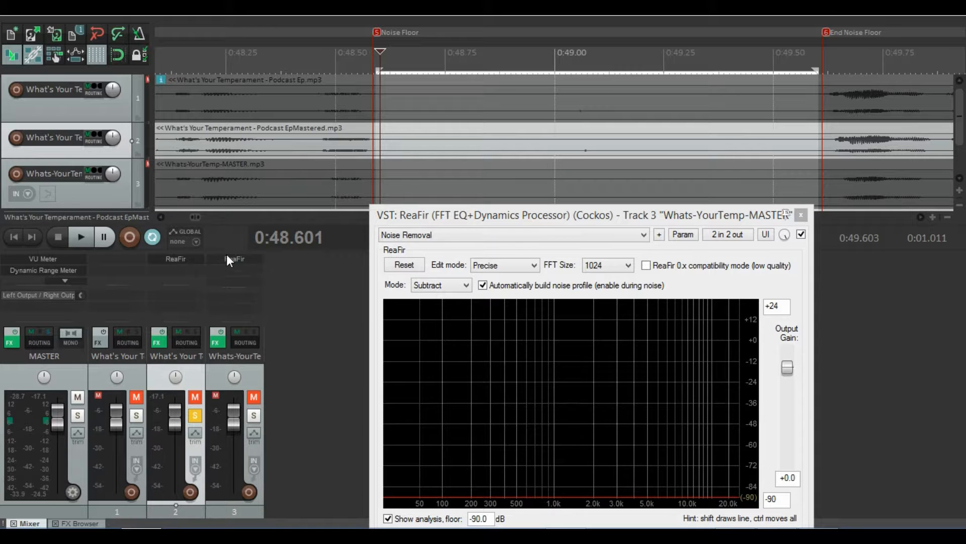
pyautogui.click(183, 259)
pyautogui.moveTo(552, 247); pyautogui.dragTo(530, 174)
pyautogui.click(483, 236)
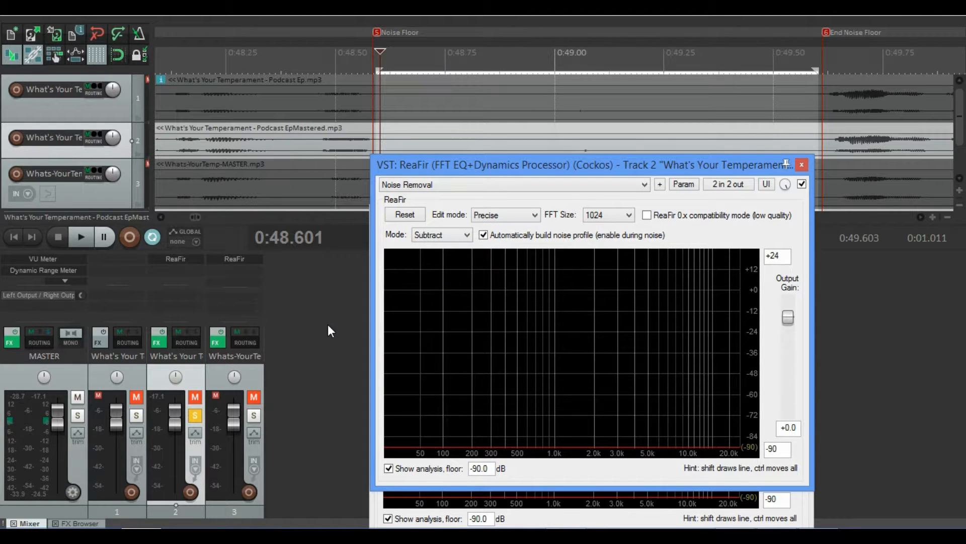
# - Build a noise profile over the looped noise floor section, then play on into speech with looping off and profile building enabled
pyautogui.press('space')
pyautogui.press('space')
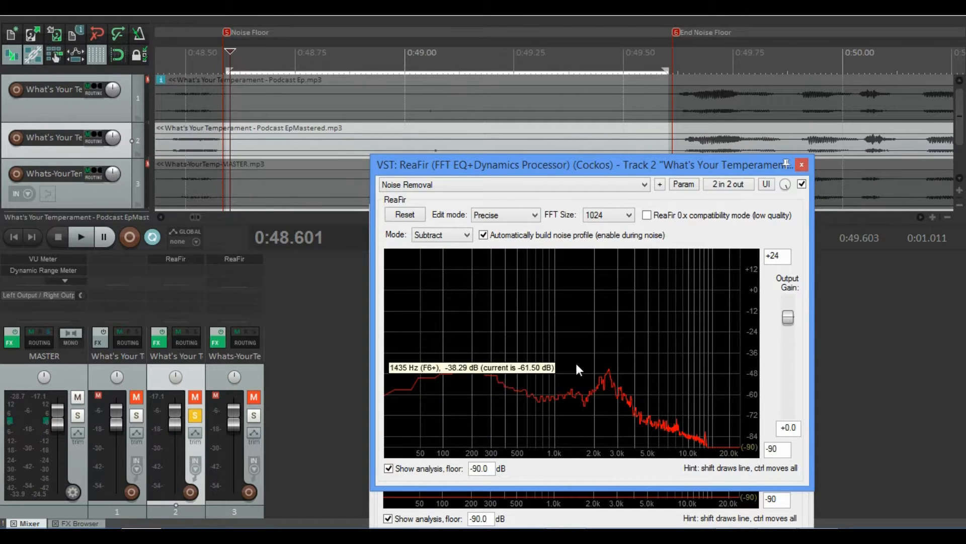
pyautogui.click(149, 236)
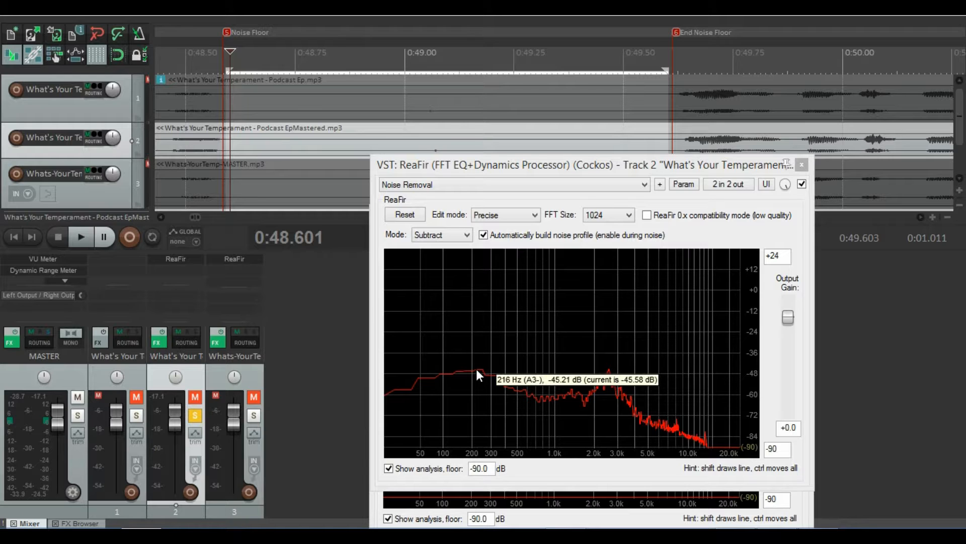
pyautogui.press('space')
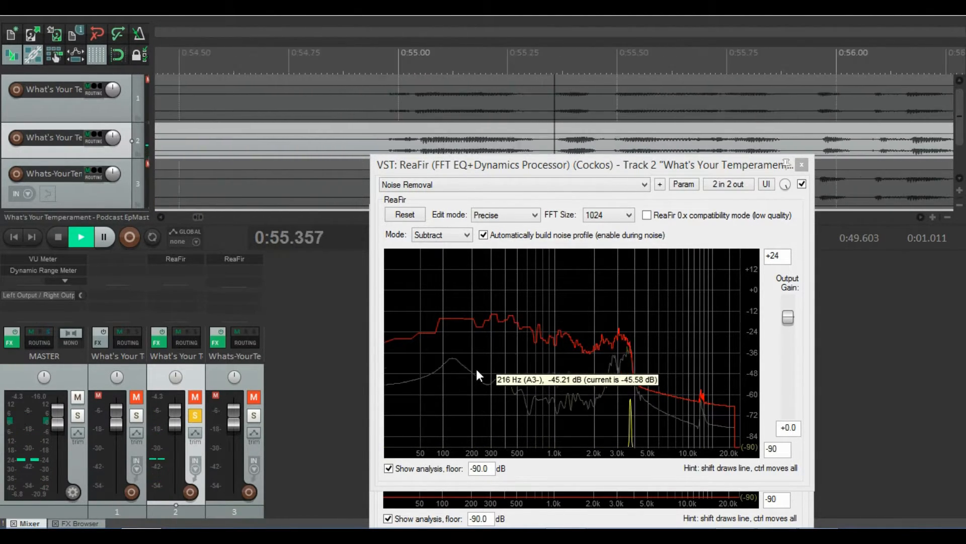
pyautogui.press('space')
# - Clear ReaFir's noise profile by switching automatic profile building off and back on
pyautogui.click(484, 234)
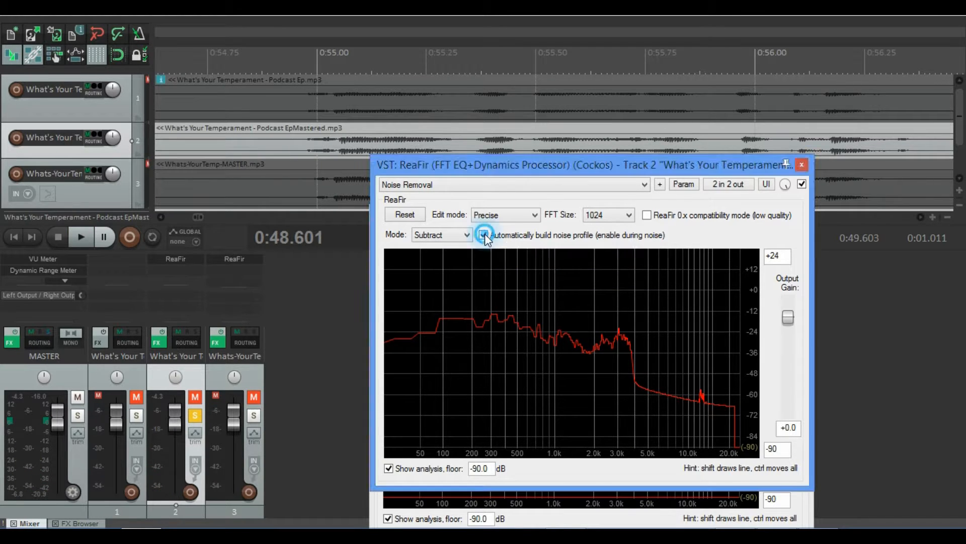
pyautogui.press('Tab')
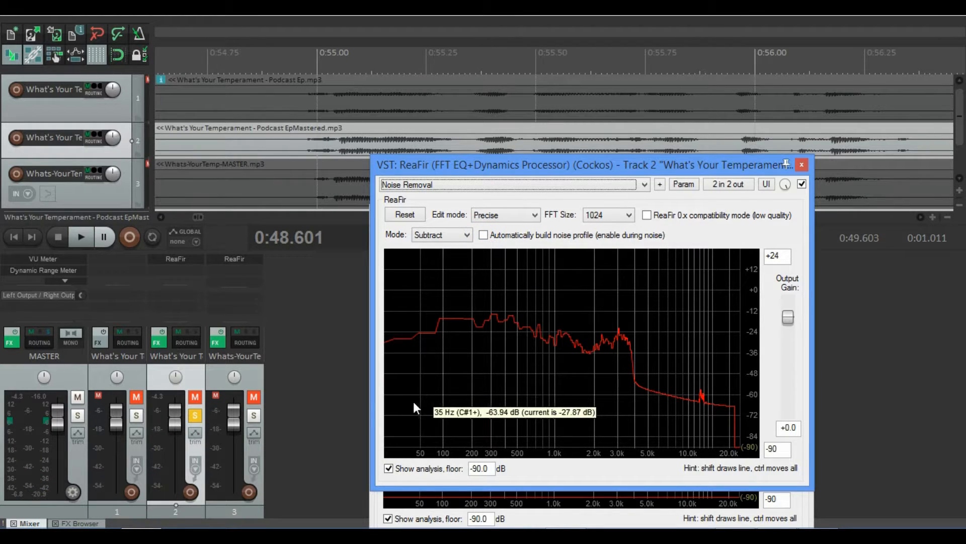
pyautogui.click(482, 236)
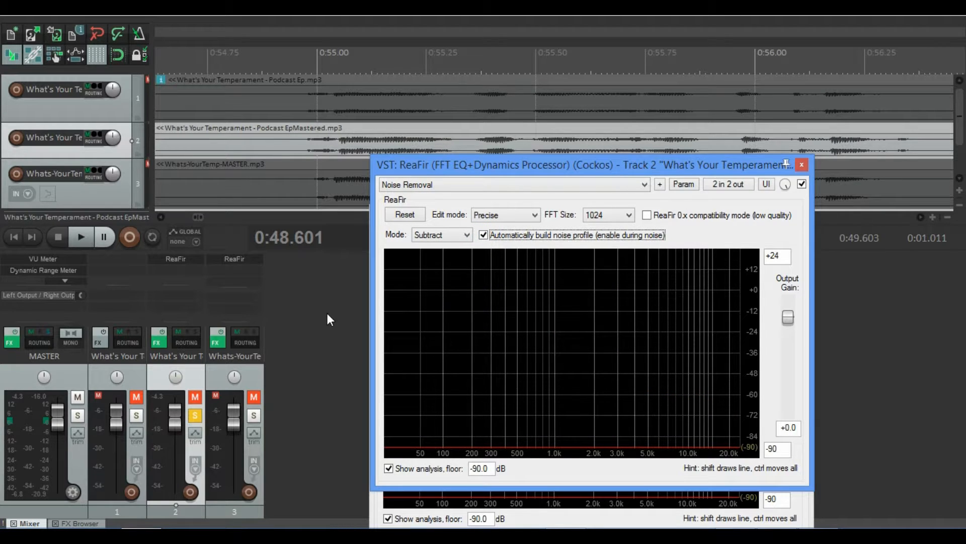
pyautogui.press('Tab')
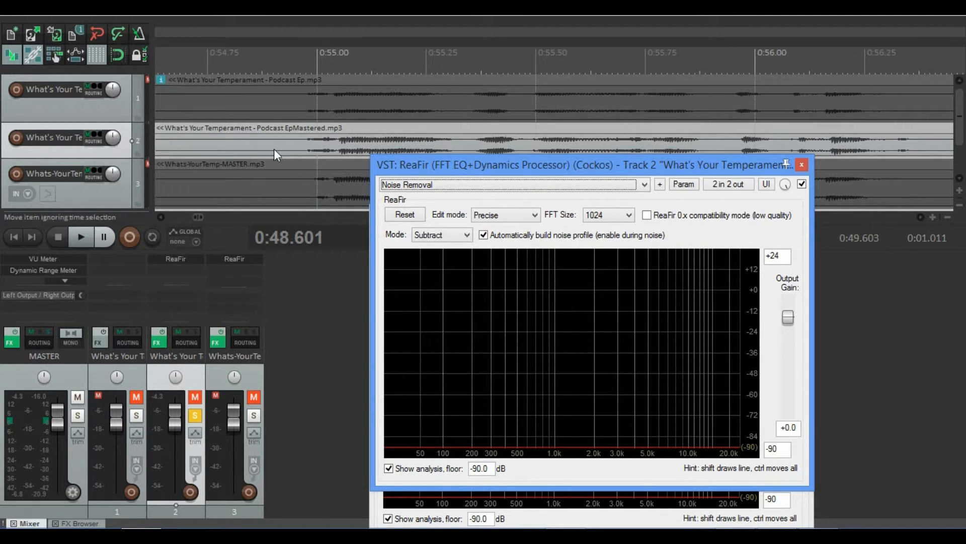
# - Return the play cursor to the start of the noise floor section at 0:48.602 and turn looping back on
pyautogui.click(243, 116)
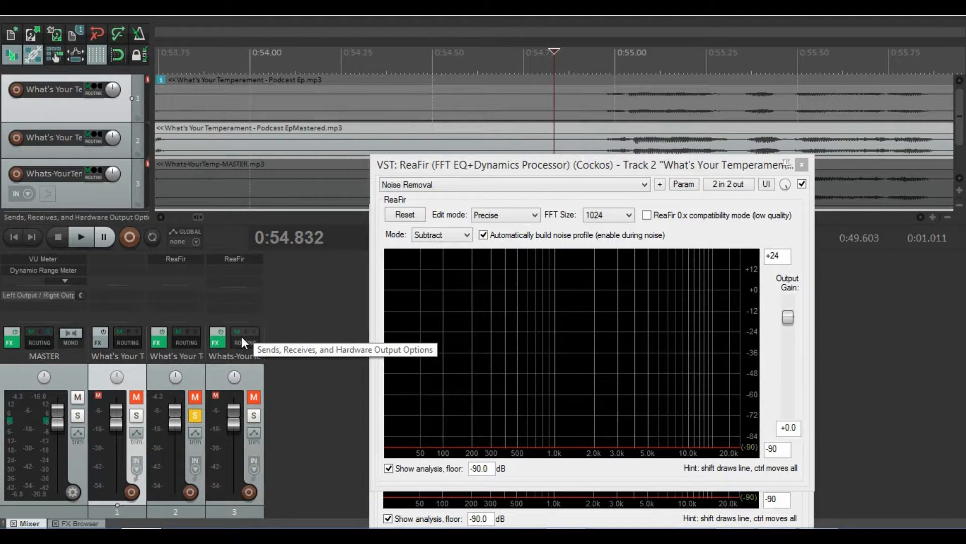
pyautogui.scroll(-3, 487, 105)
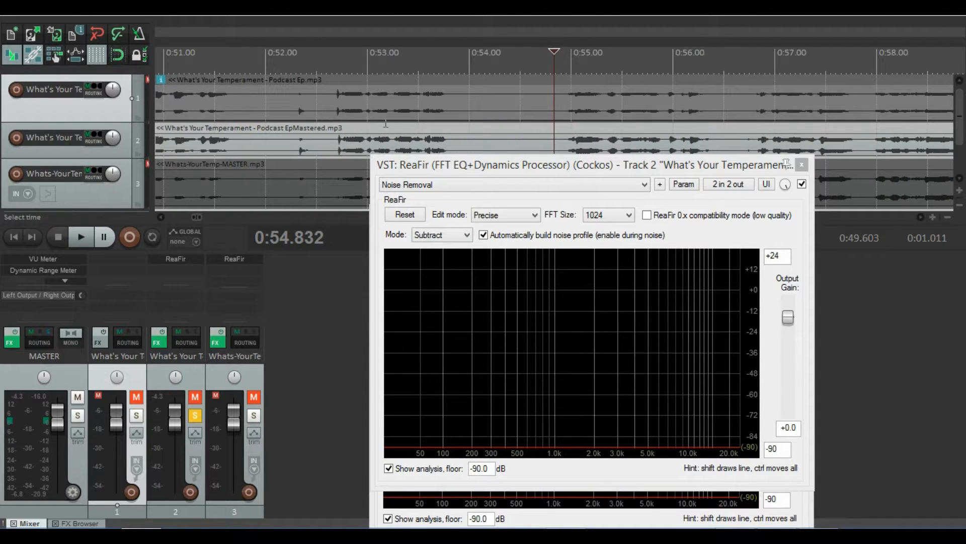
pyautogui.scroll(-4, 336, 177)
pyautogui.scroll(3, 457, 114)
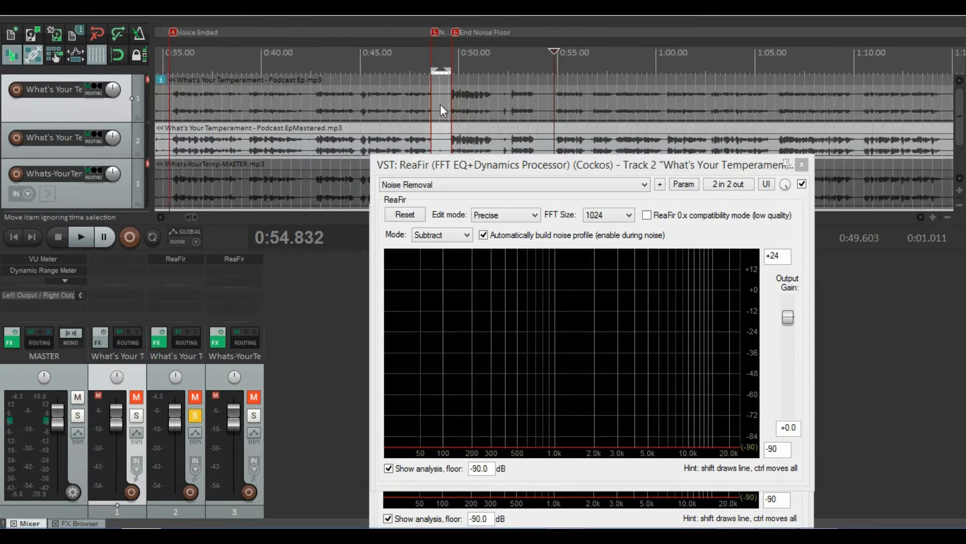
pyautogui.click(171, 114)
pyautogui.scroll(3, 500, 93)
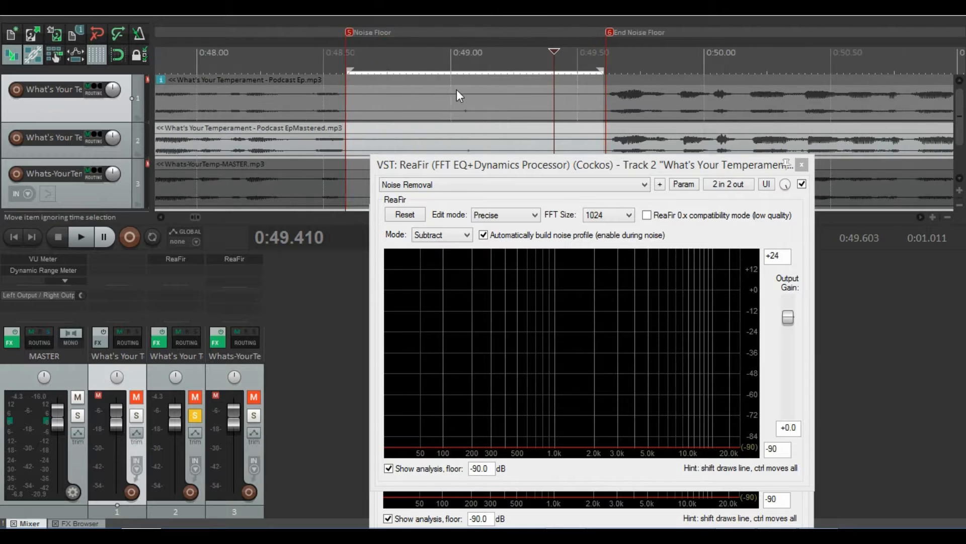
pyautogui.scroll(-2, 436, 134)
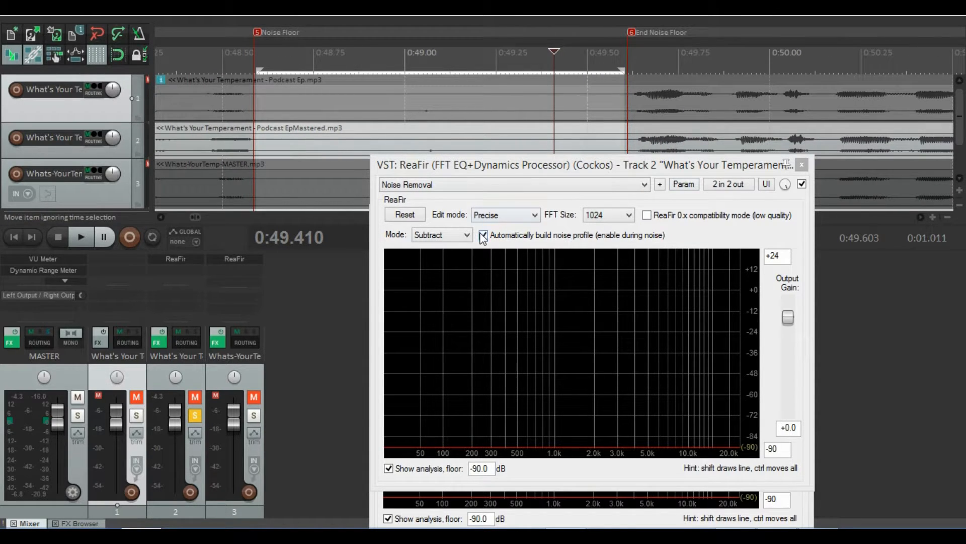
pyautogui.click(260, 141)
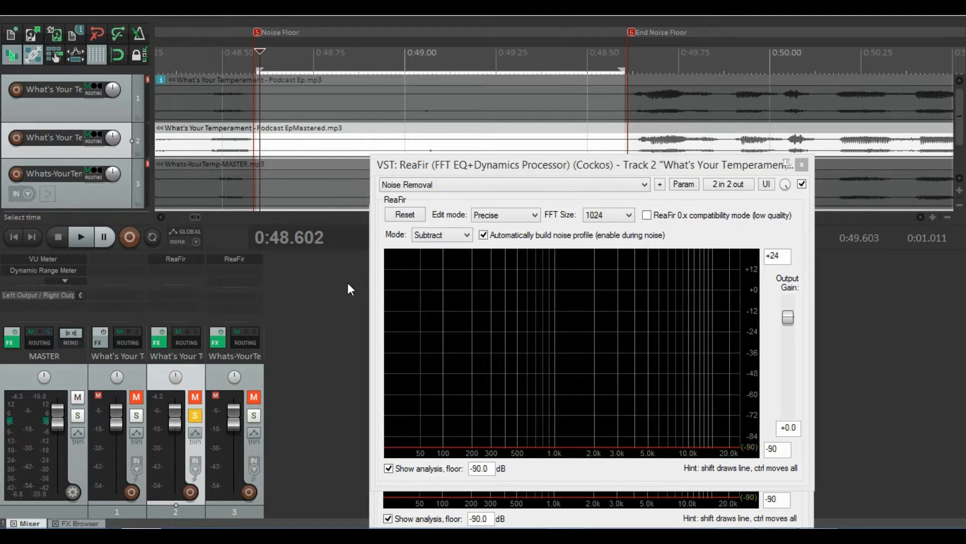
pyautogui.click(150, 237)
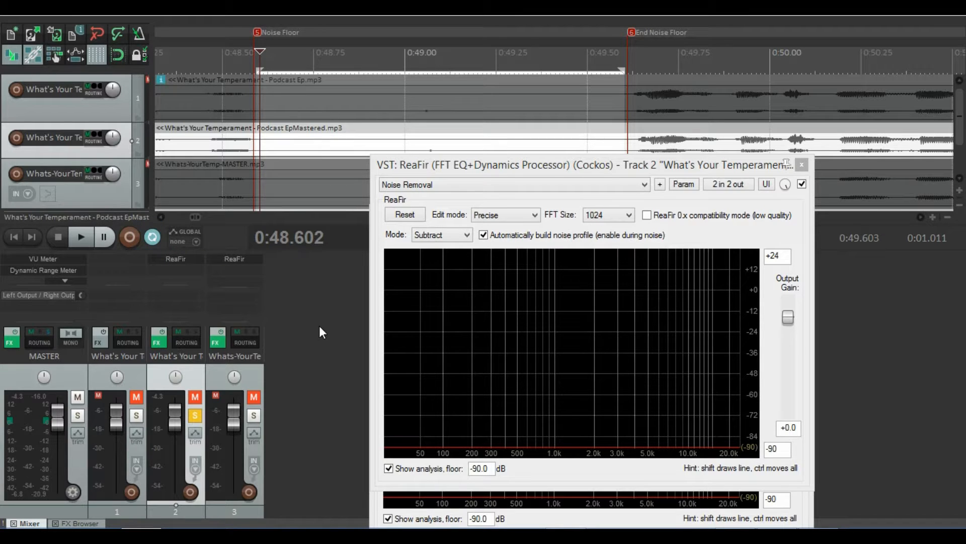
# - Capture the noise profile by playing the looped noise floor section, then disable automatic profile building
pyautogui.press('space')
pyautogui.press('space')
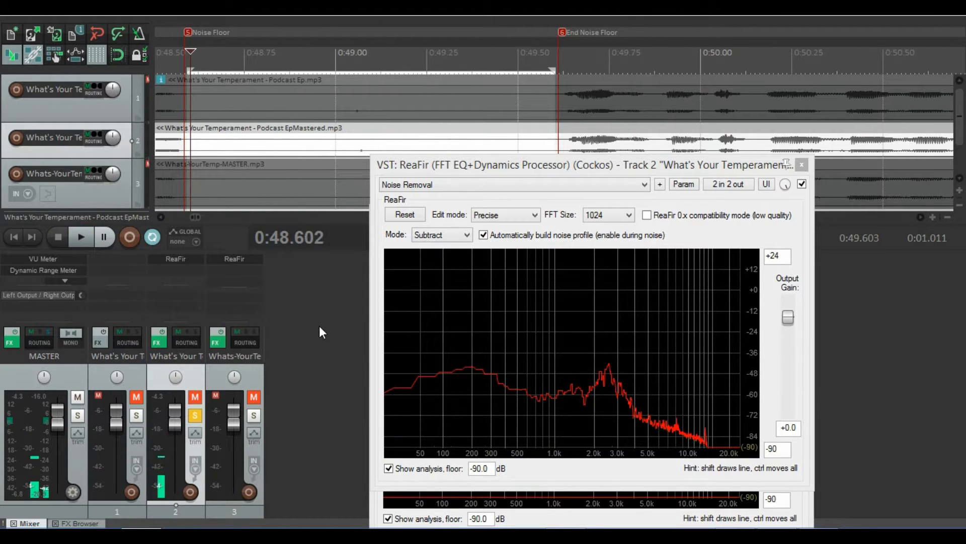
pyautogui.click(483, 234)
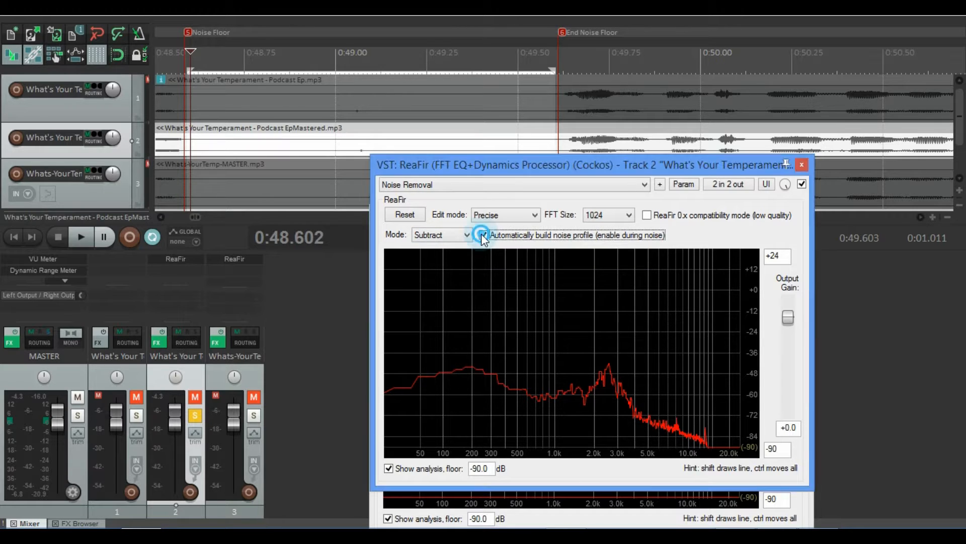
# - Turn off looping and play the second track past the noise floor section to hear the noise removal
pyautogui.click(154, 237)
pyautogui.click(83, 236)
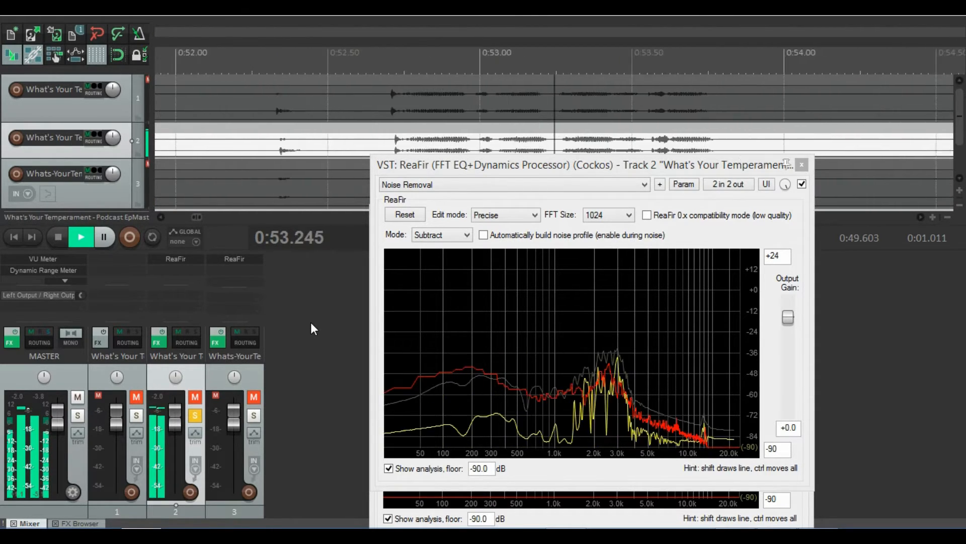
pyautogui.scroll(-10, 312, 329)
pyautogui.press('space')
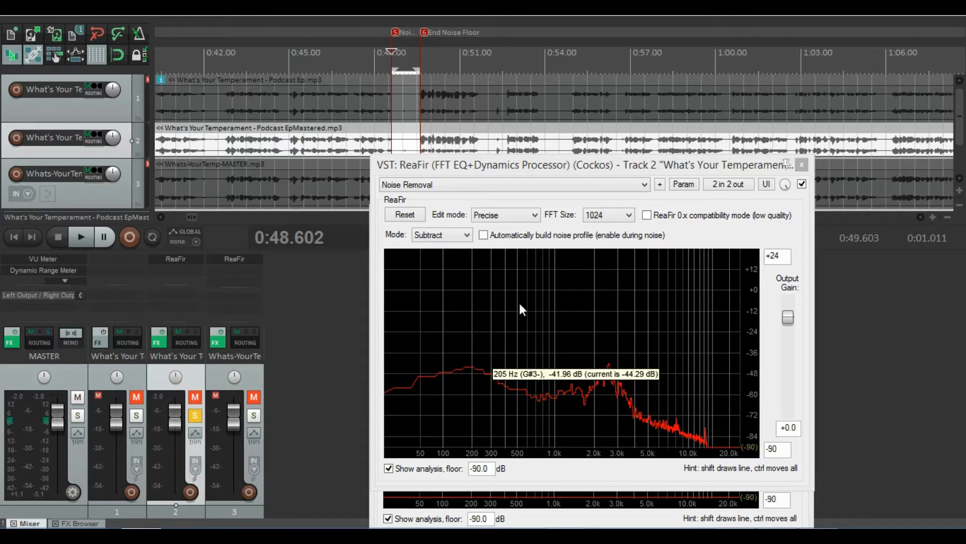
# - Play from 0:56.783 and lower the whole noise profile curve to about -72 dB at 64 Hz, then stop playback
pyautogui.click(625, 107)
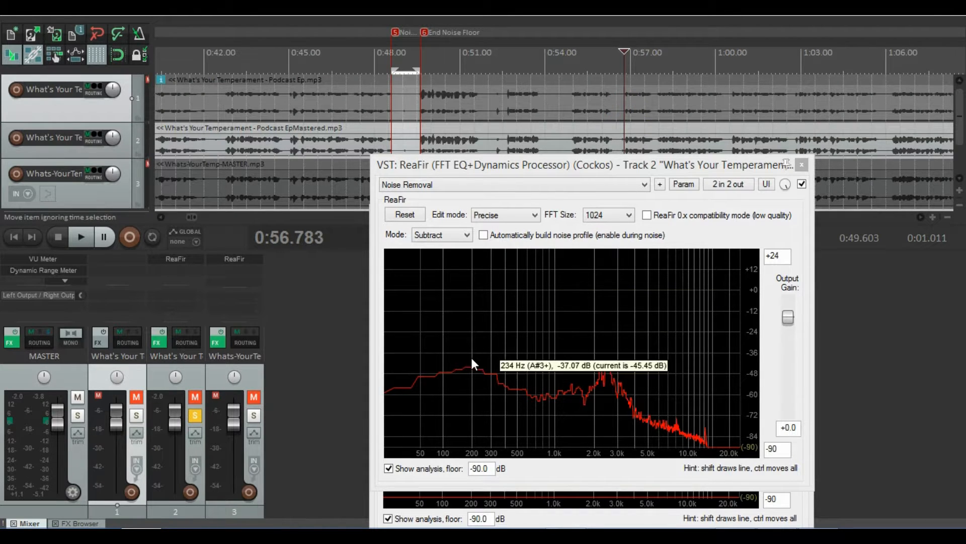
pyautogui.click(443, 371)
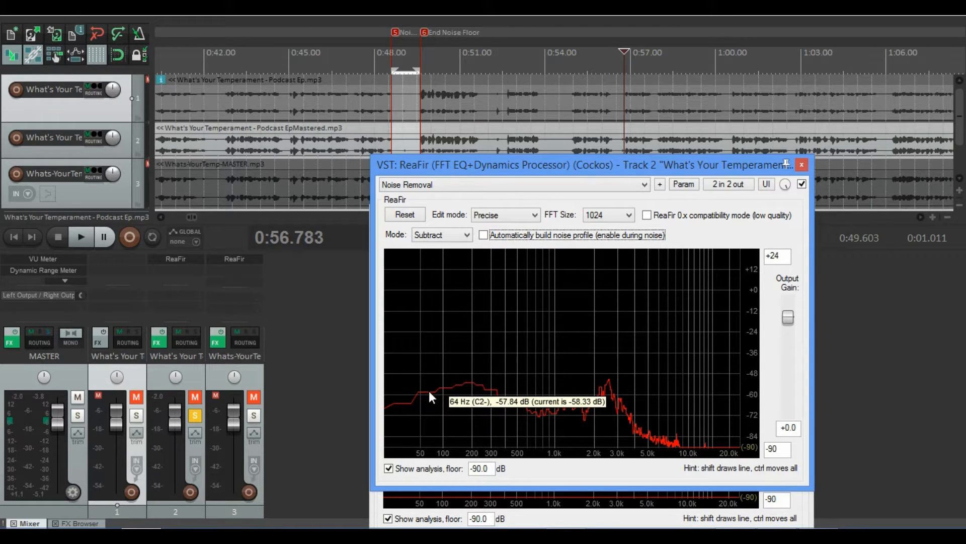
pyautogui.press('space')
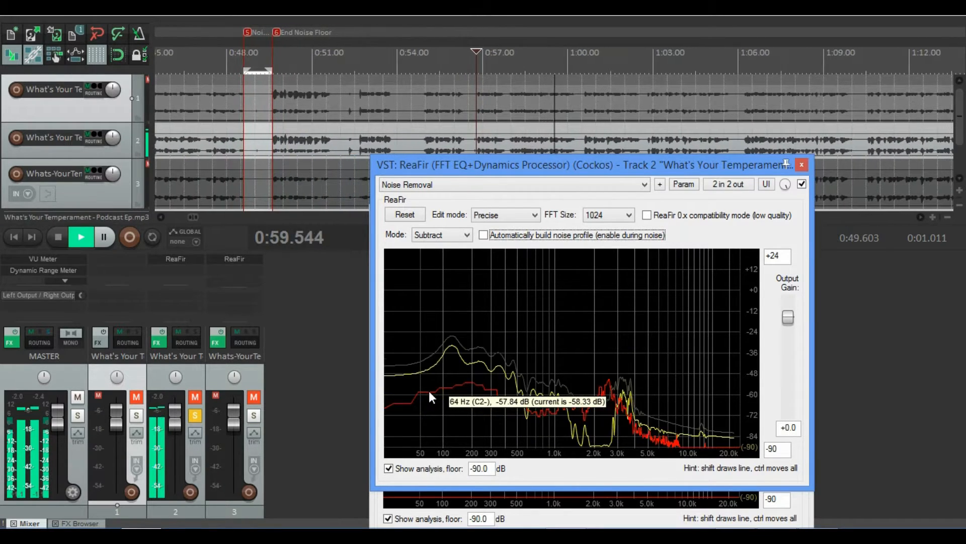
pyautogui.click(429, 391)
pyautogui.moveTo(429, 391); pyautogui.dragTo(431, 415)
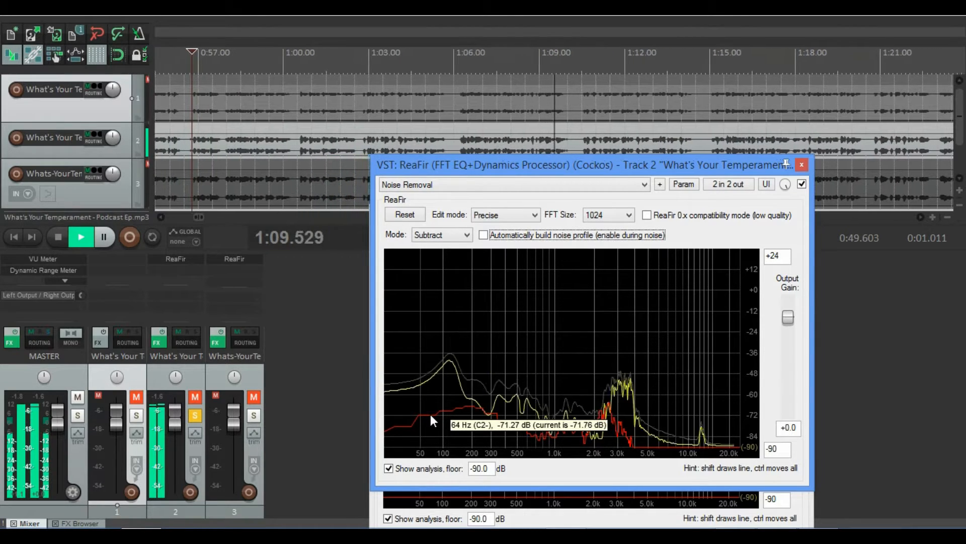
pyautogui.press('space')
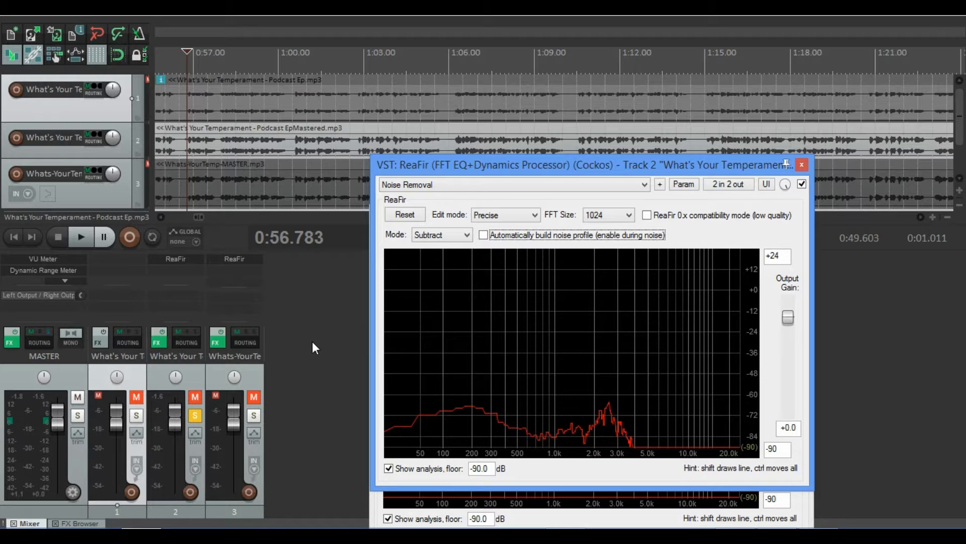
# - Replay the passage with the noise profile curve raised to about -45 dB at 128 Hz, lower it to about -71 dB at 111 Hz, and stop
pyautogui.press('space')
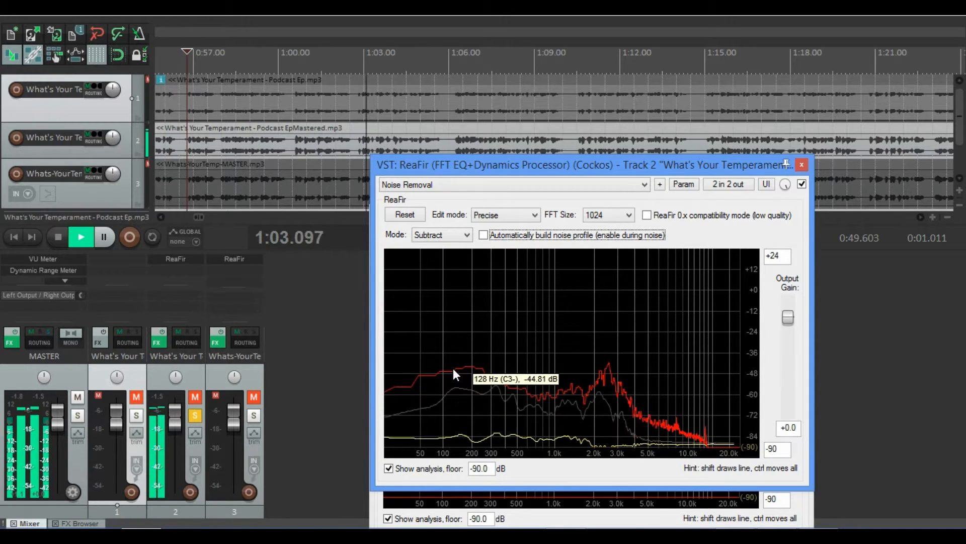
pyautogui.moveTo(451, 377); pyautogui.dragTo(446, 392)
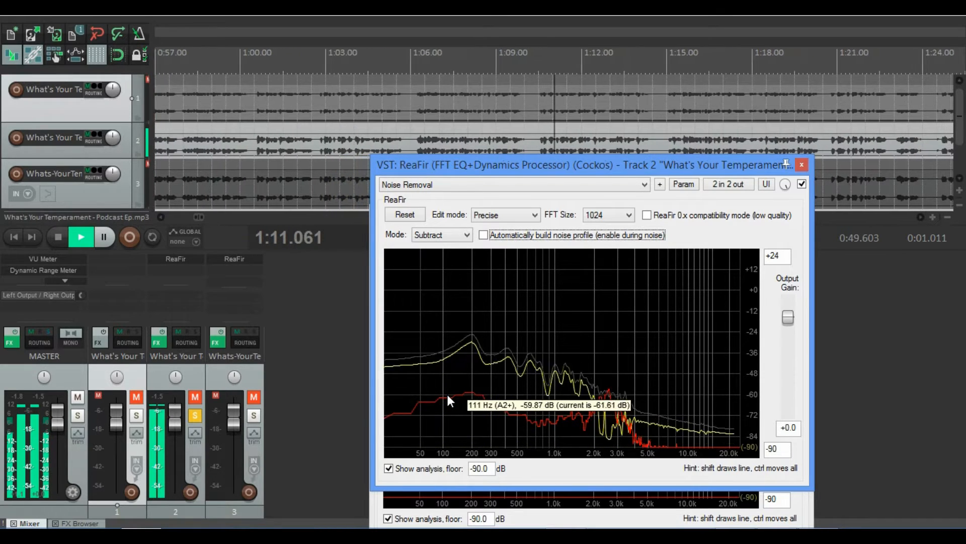
pyautogui.moveTo(447, 400); pyautogui.dragTo(447, 416)
pyautogui.press('space')
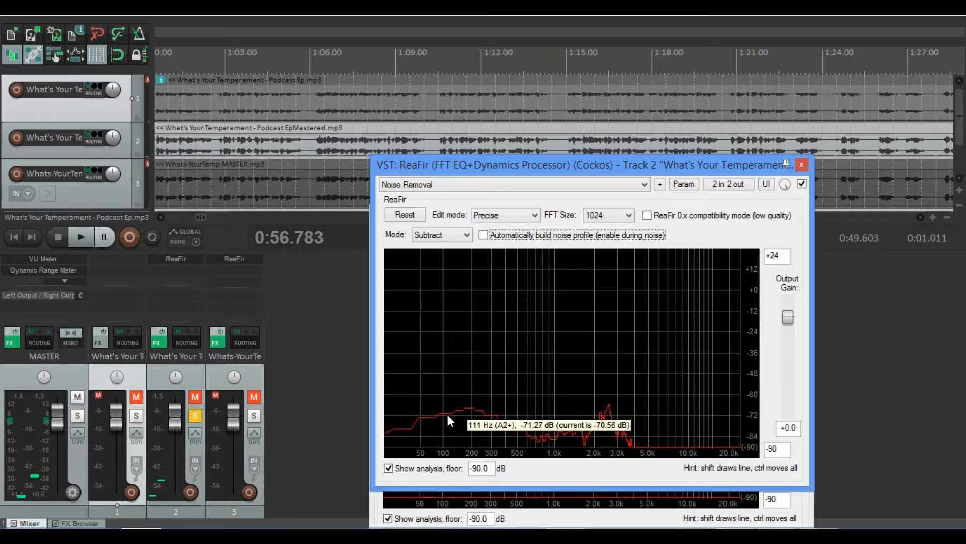